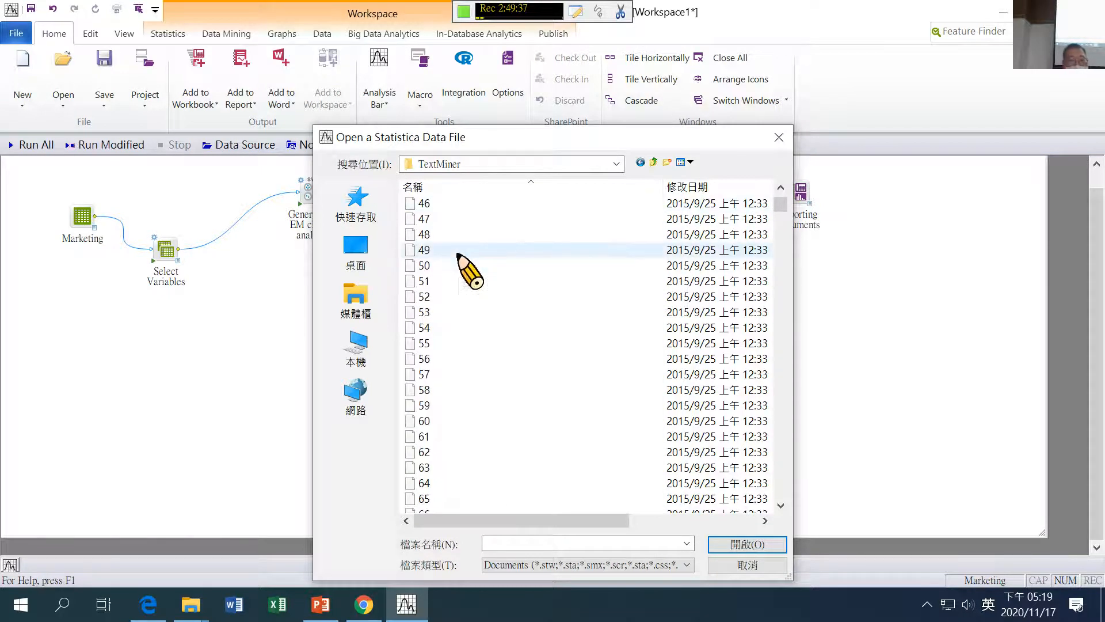
scroll(460, 256, down, 2)
scroll(461, 244, up, 17)
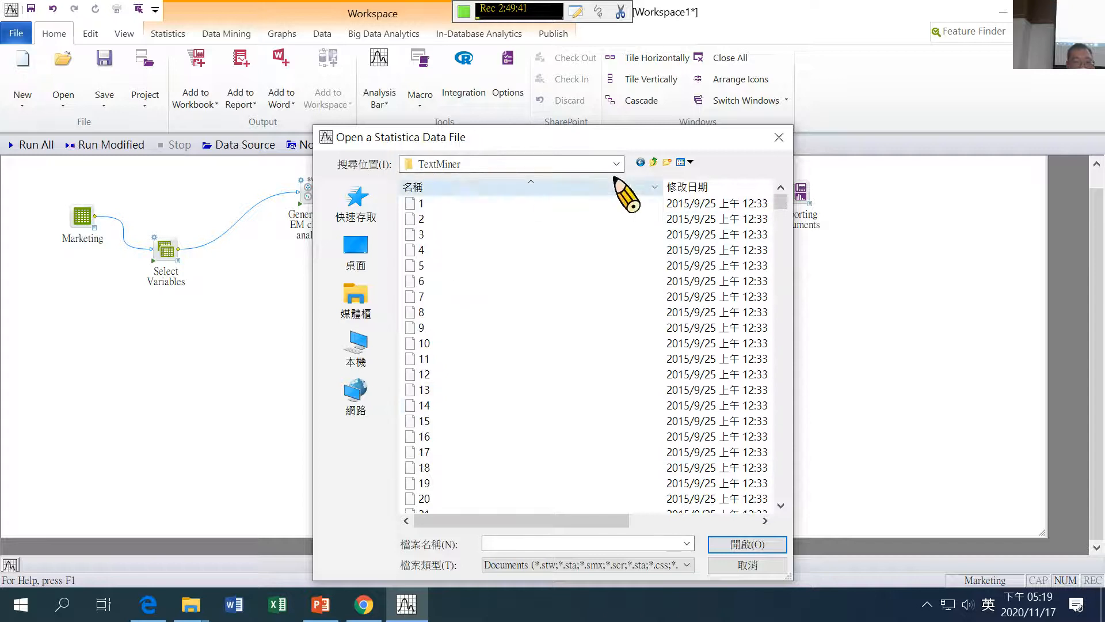
click(654, 162)
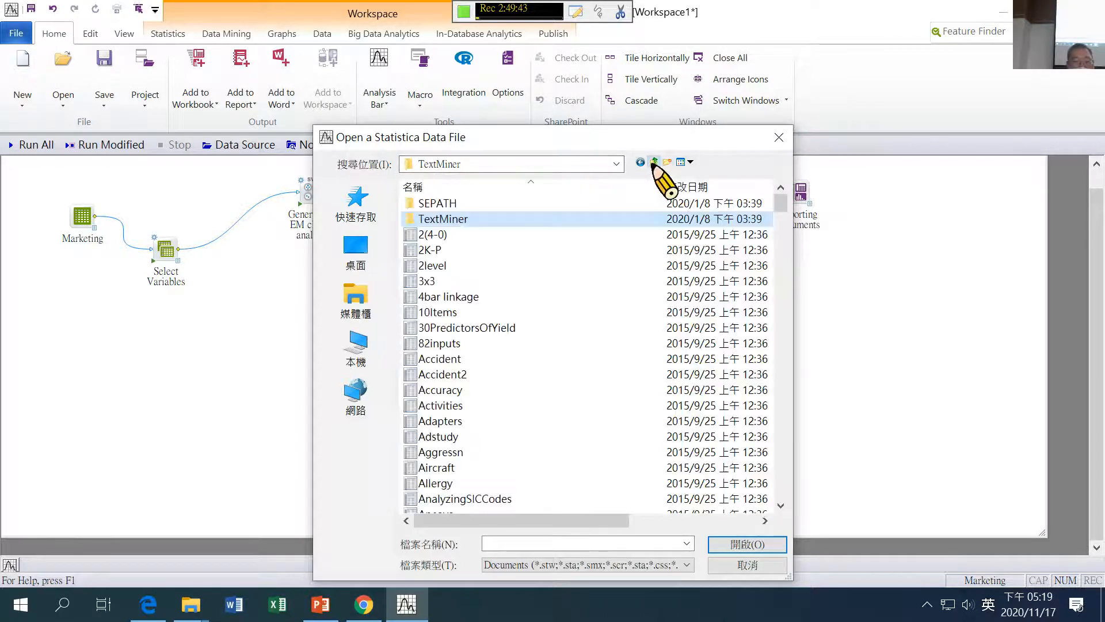
click(490, 165)
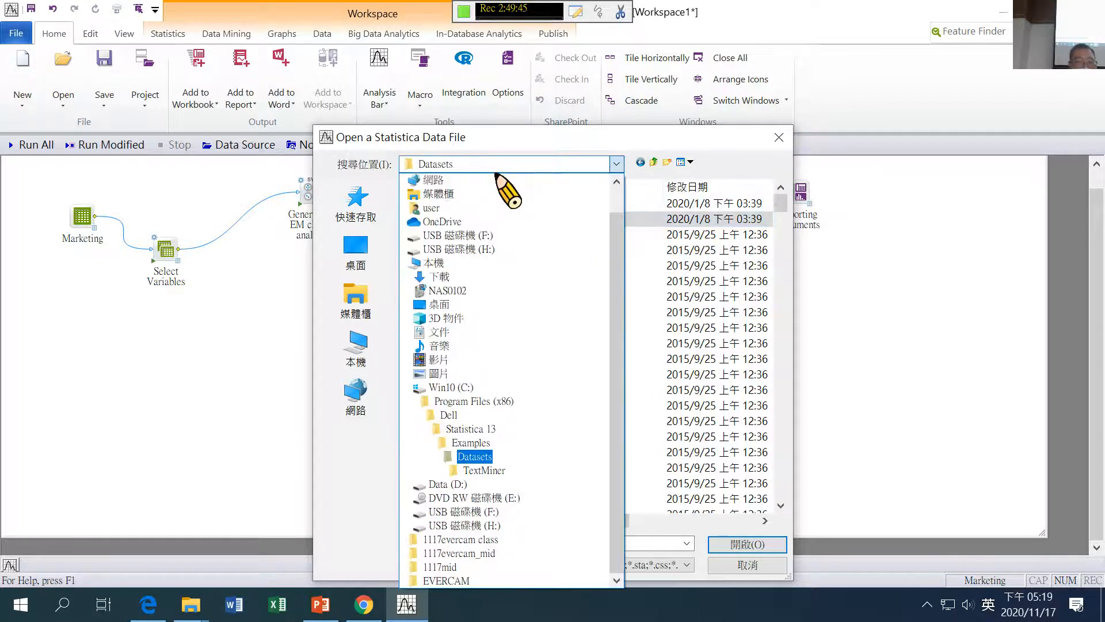
click(661, 543)
click(660, 543)
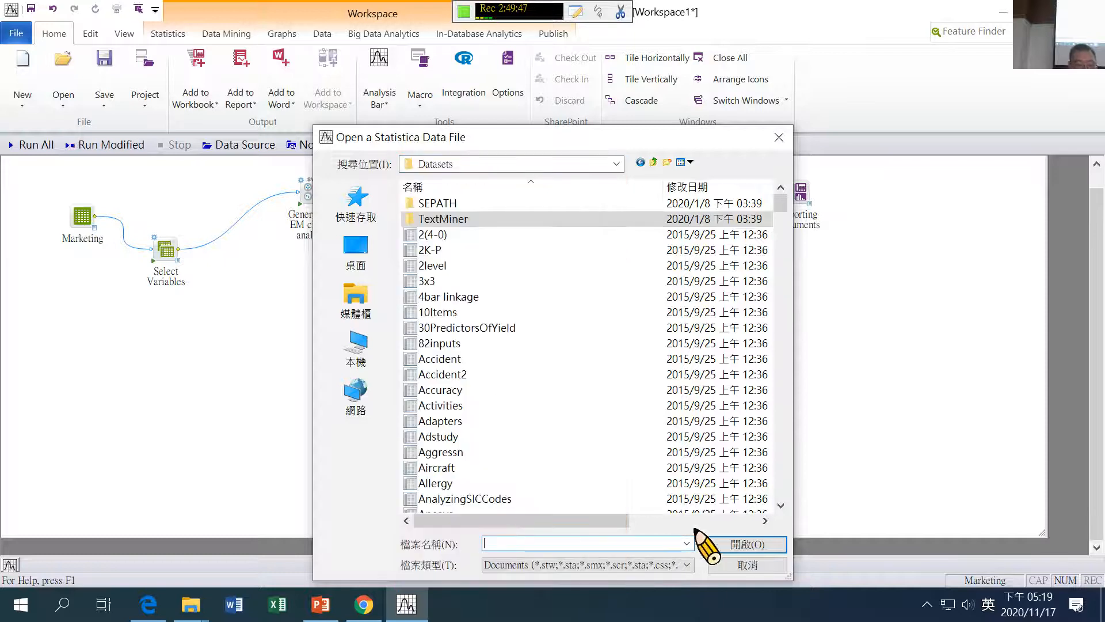
text(r)
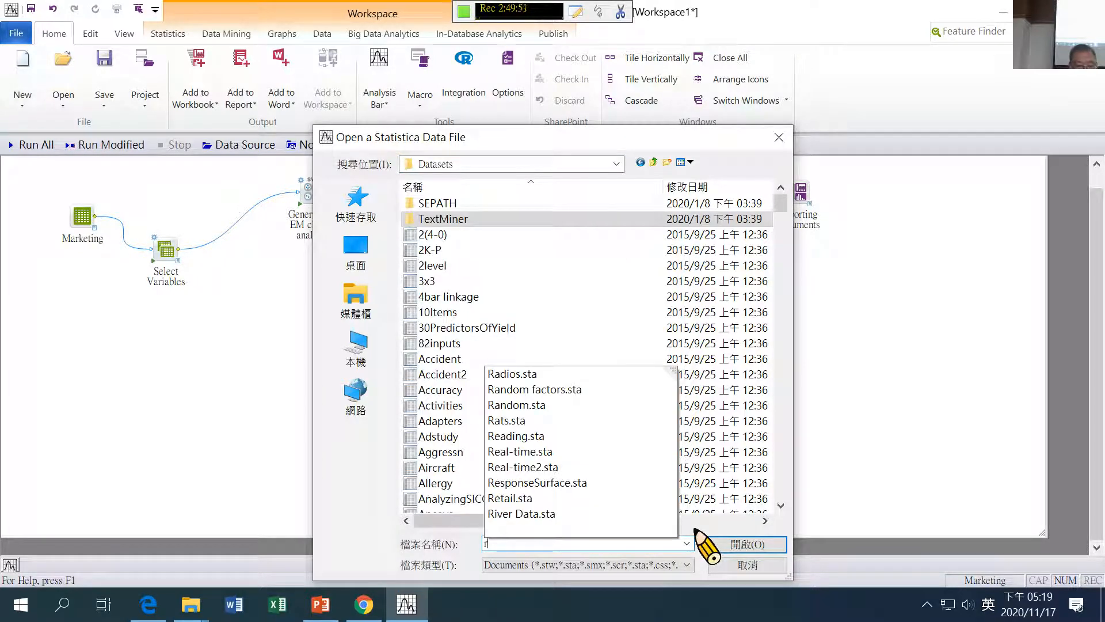
text(ed)
key(BackSpace)
key(BackSpace)
key(BackSpace)
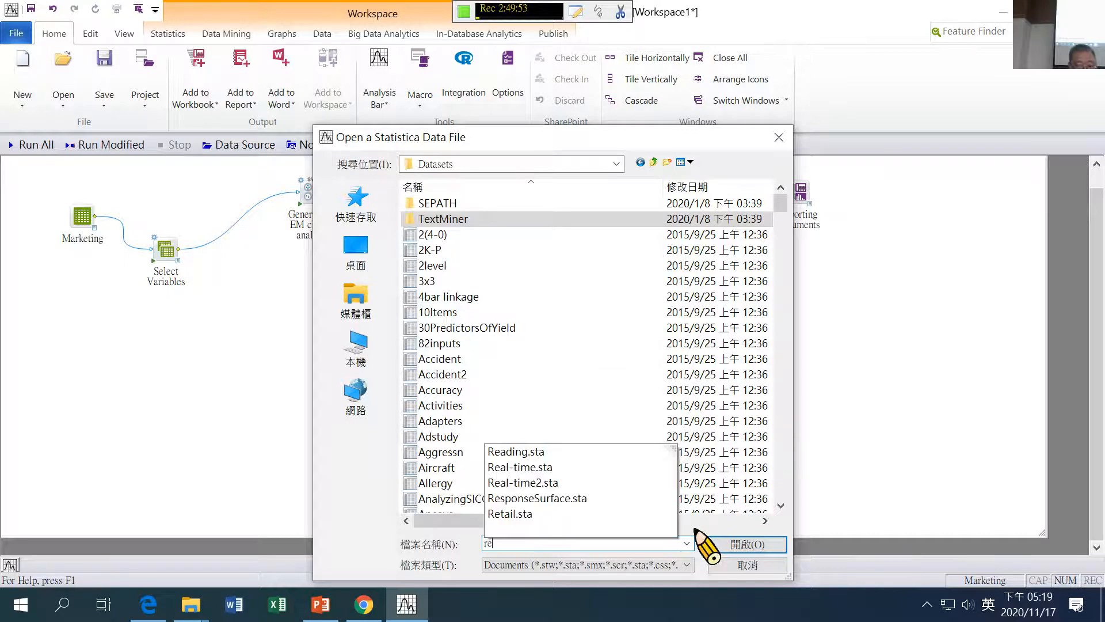
Step: Open the Reuters.sta data file from the TextMiner folder
double_click(437, 219)
click(541, 540)
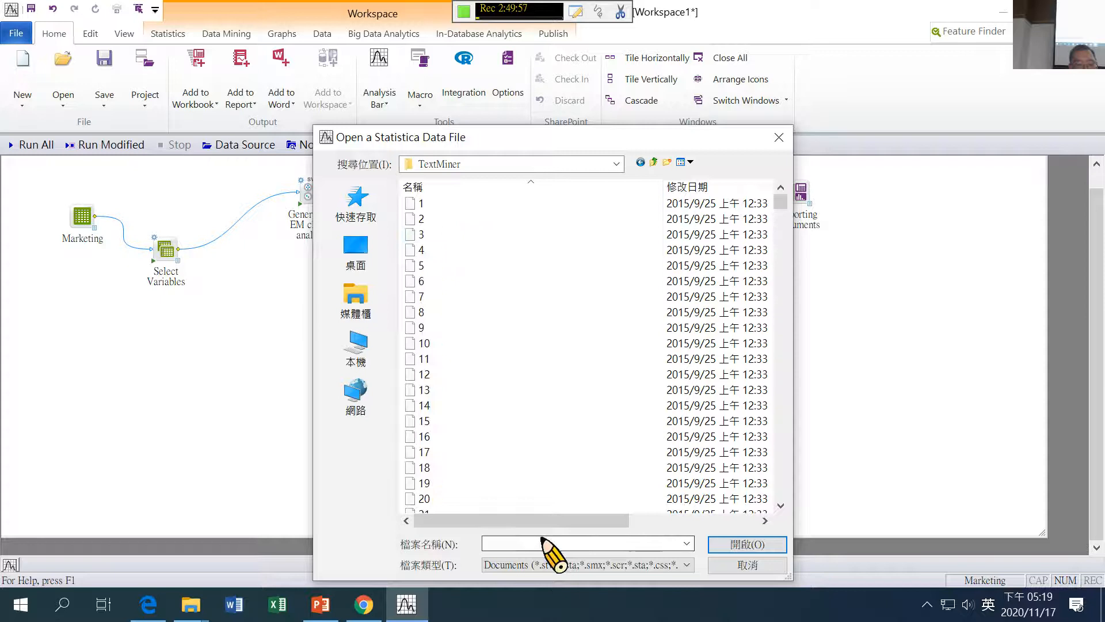
text(reuter)
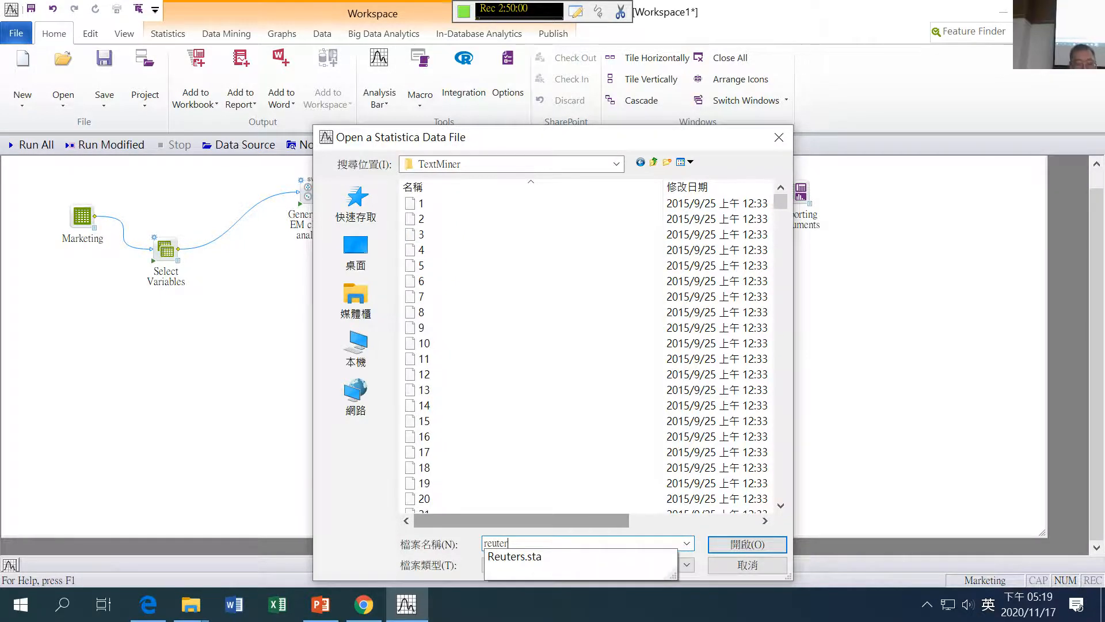
key(Down)
key(Return)
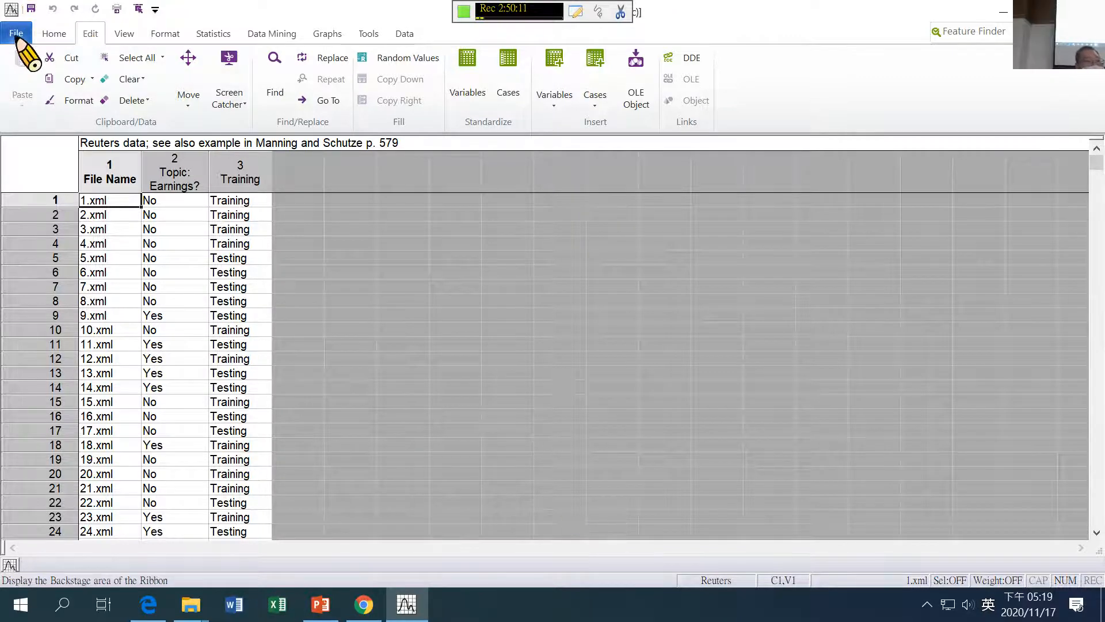
Step: Review the license, citation and module details in the About Dell Statistica dialog, then close it
click(53, 35)
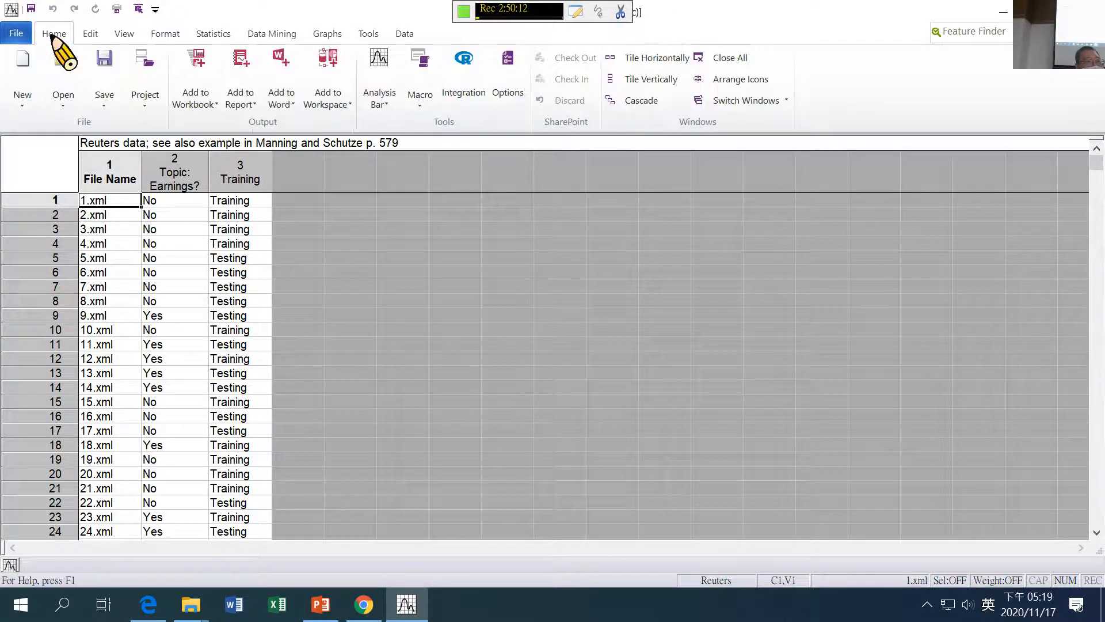
click(16, 35)
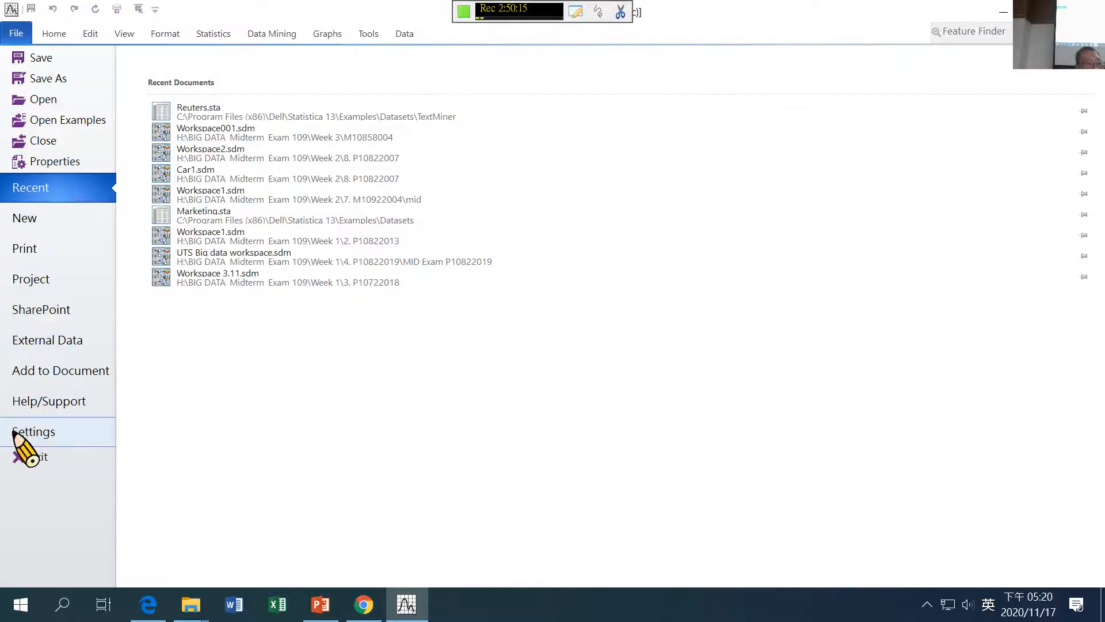
click(48, 401)
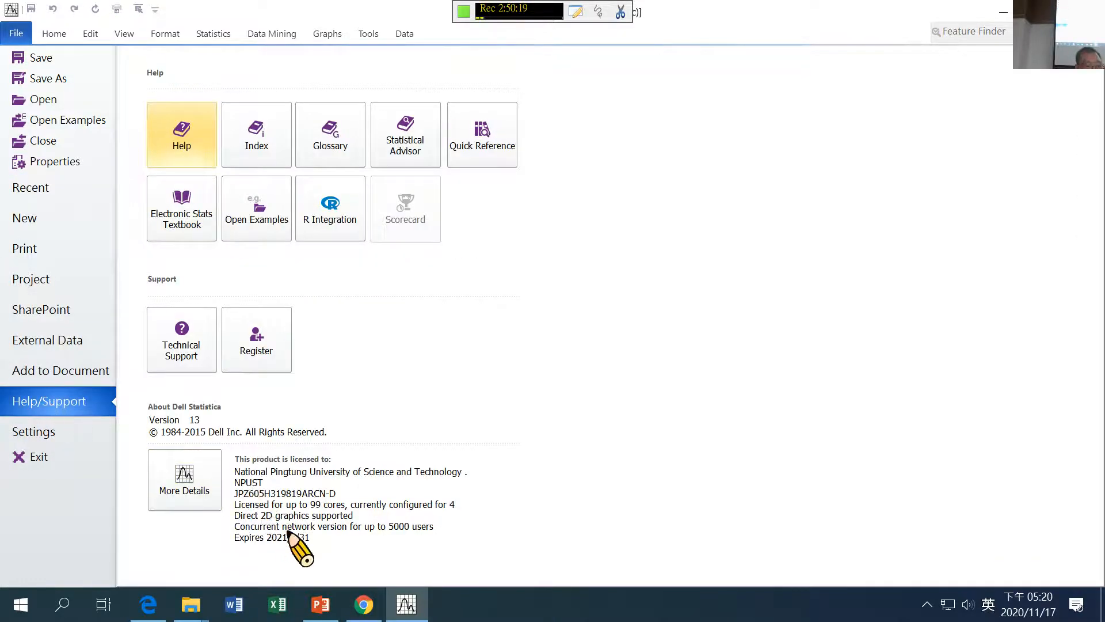
click(195, 489)
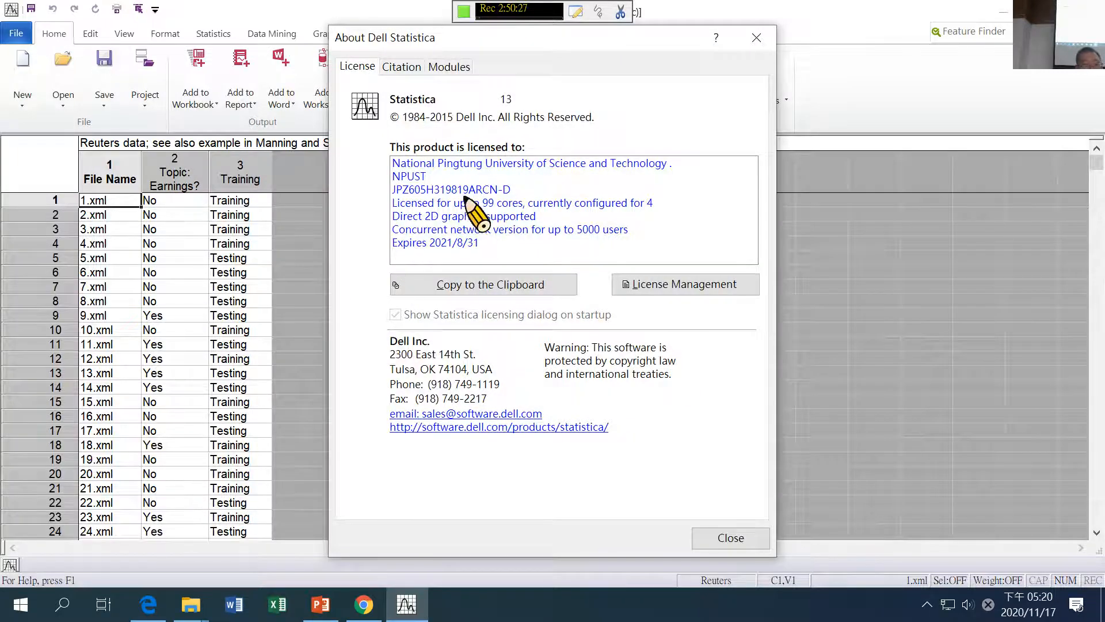
click(411, 64)
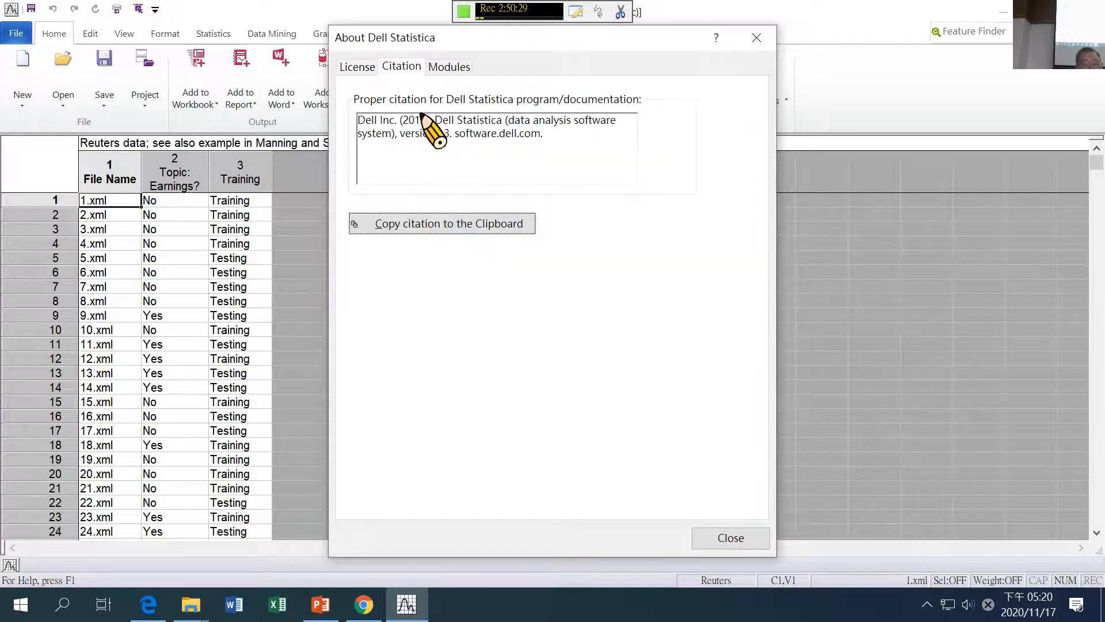
click(450, 65)
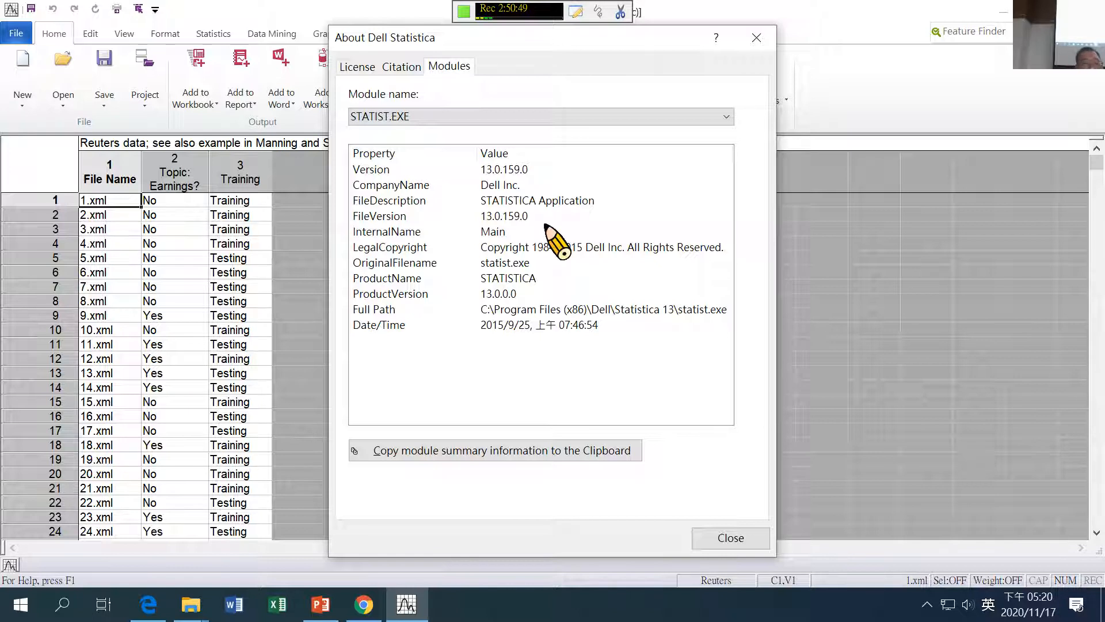
click(736, 537)
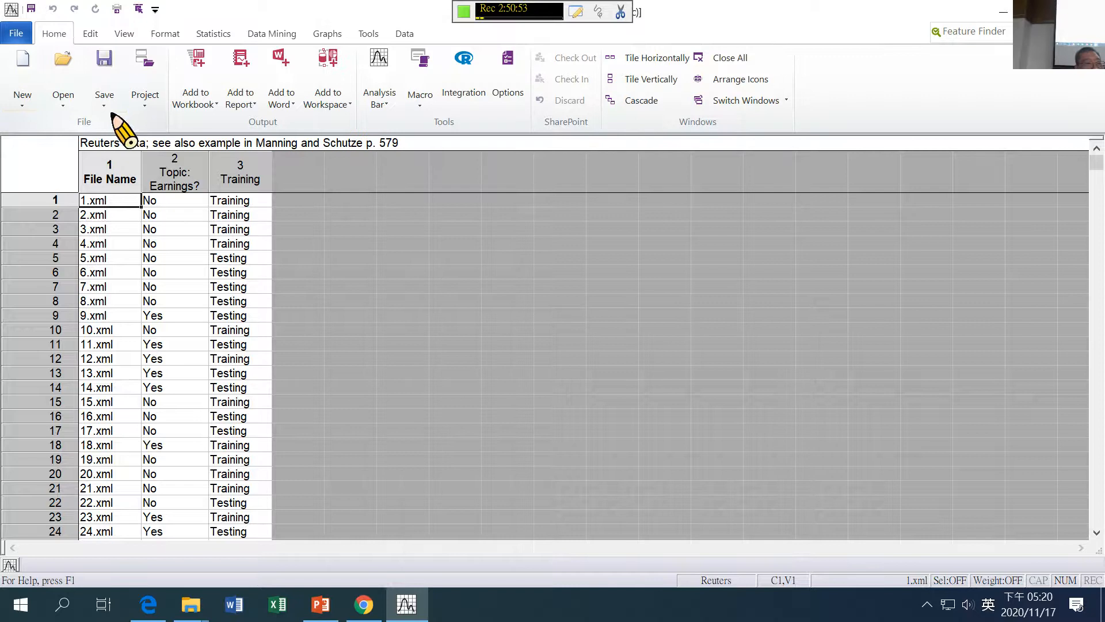
Step: Save a copy of the spreadsheet as Reuters in the 1117_1124 屏科大-電算中心 folder on USB drive F:
click(104, 106)
click(124, 140)
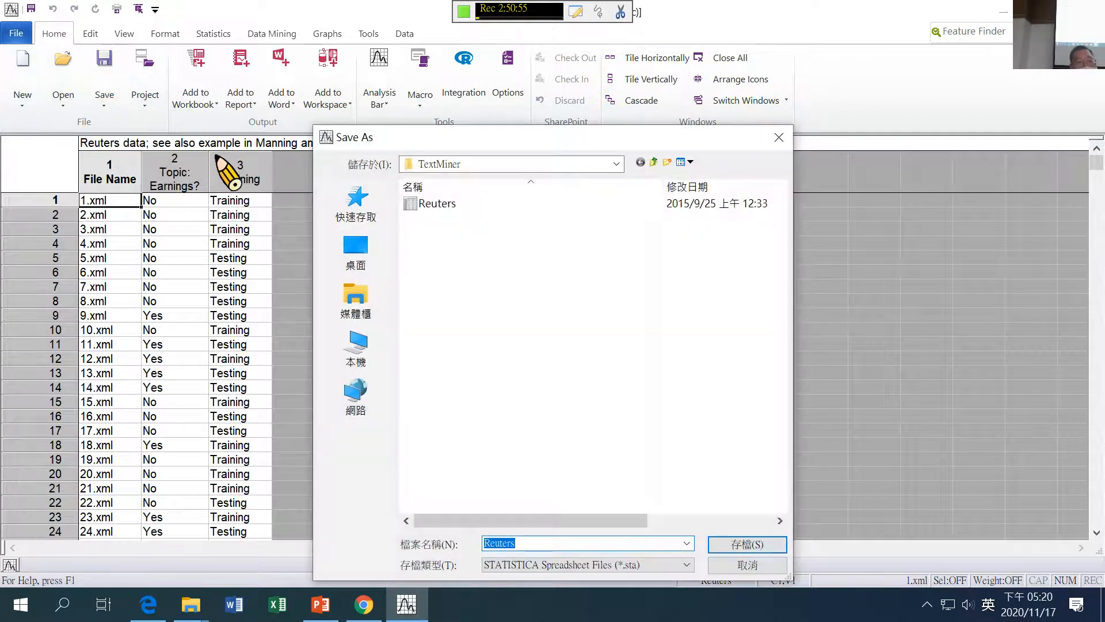
click(362, 357)
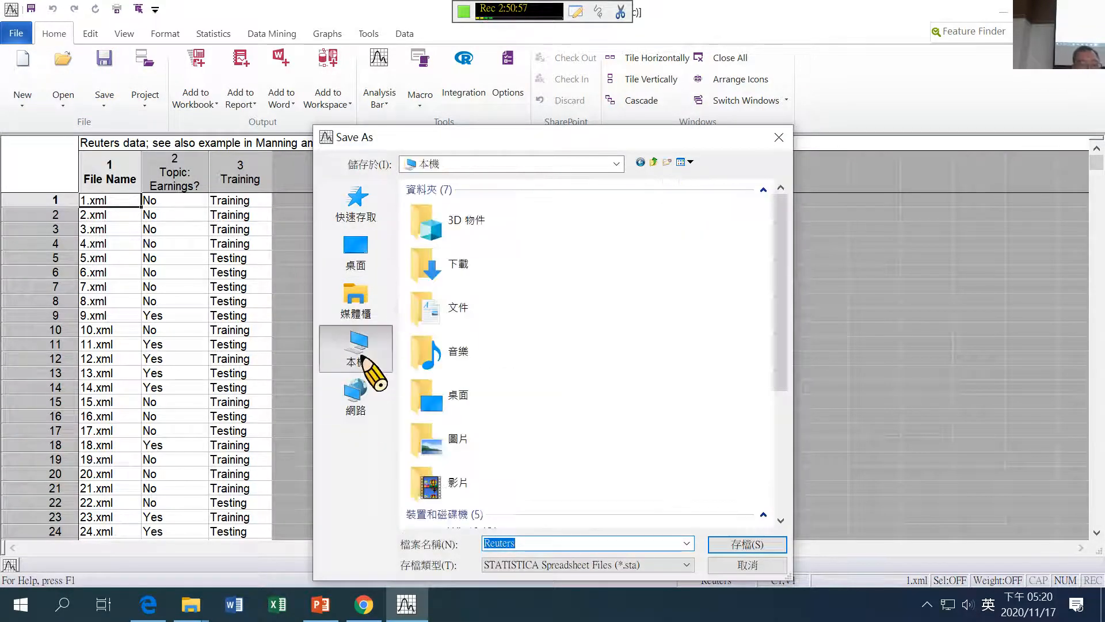
scroll(486, 407, down, 5)
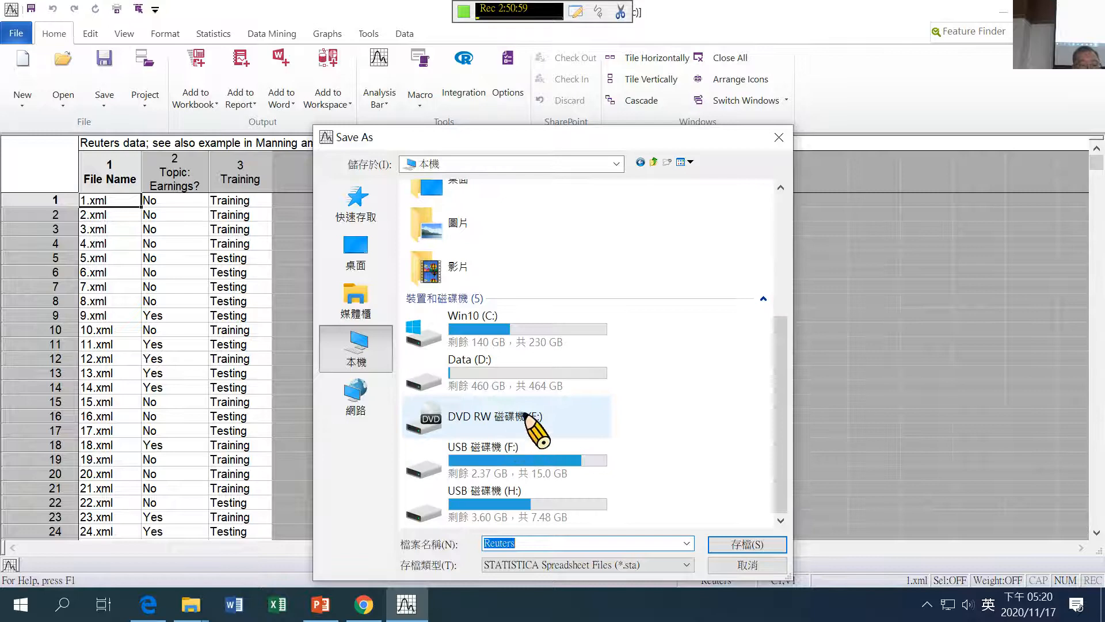
double_click(488, 449)
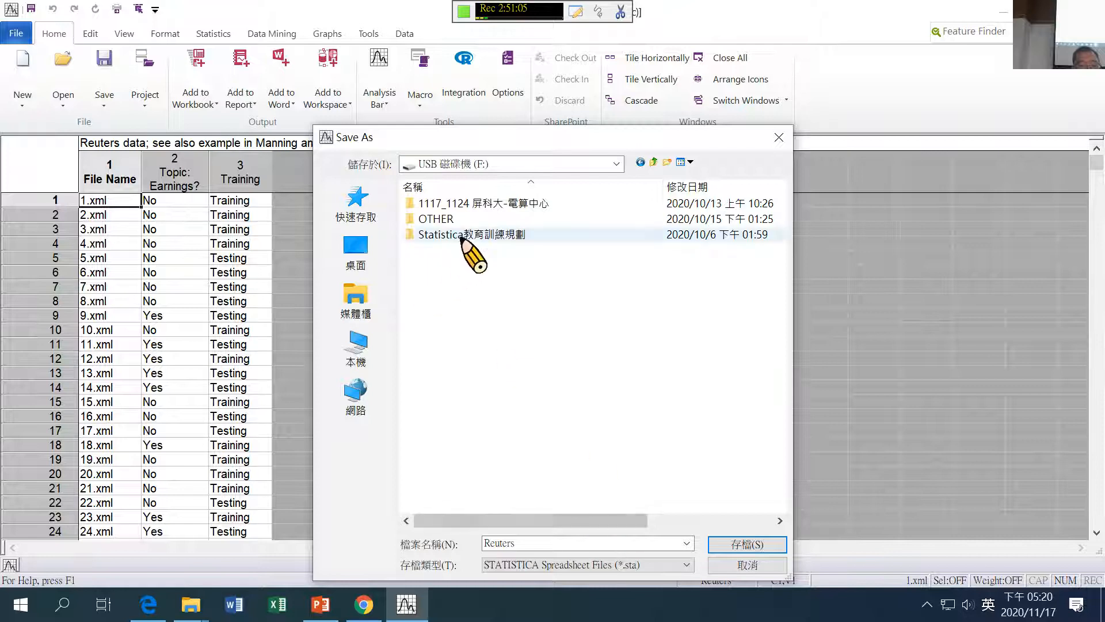
double_click(469, 204)
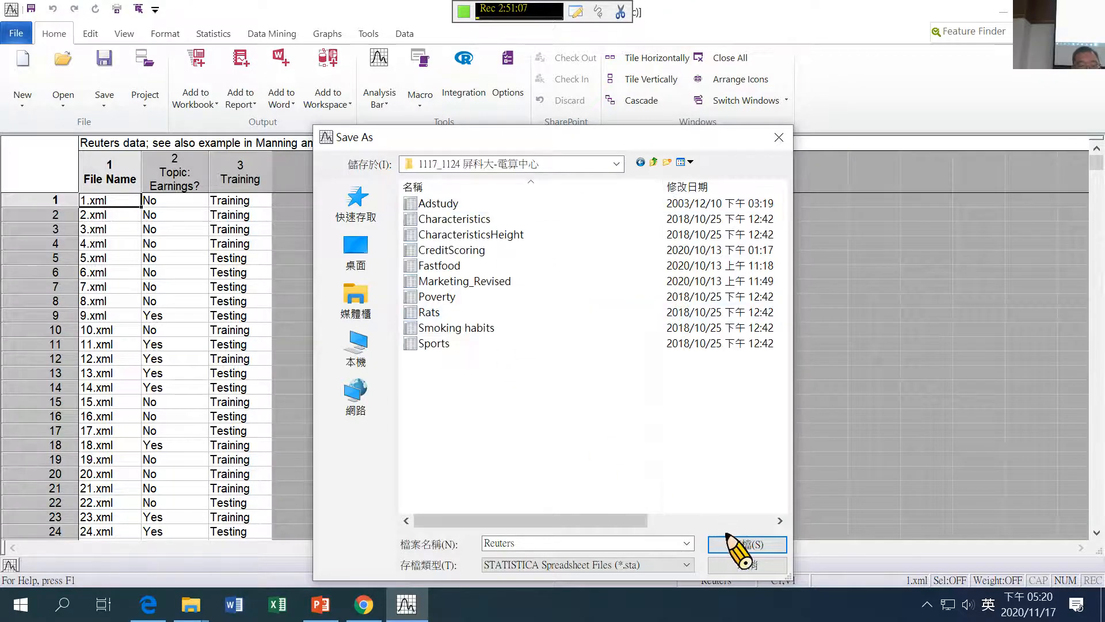
click(740, 544)
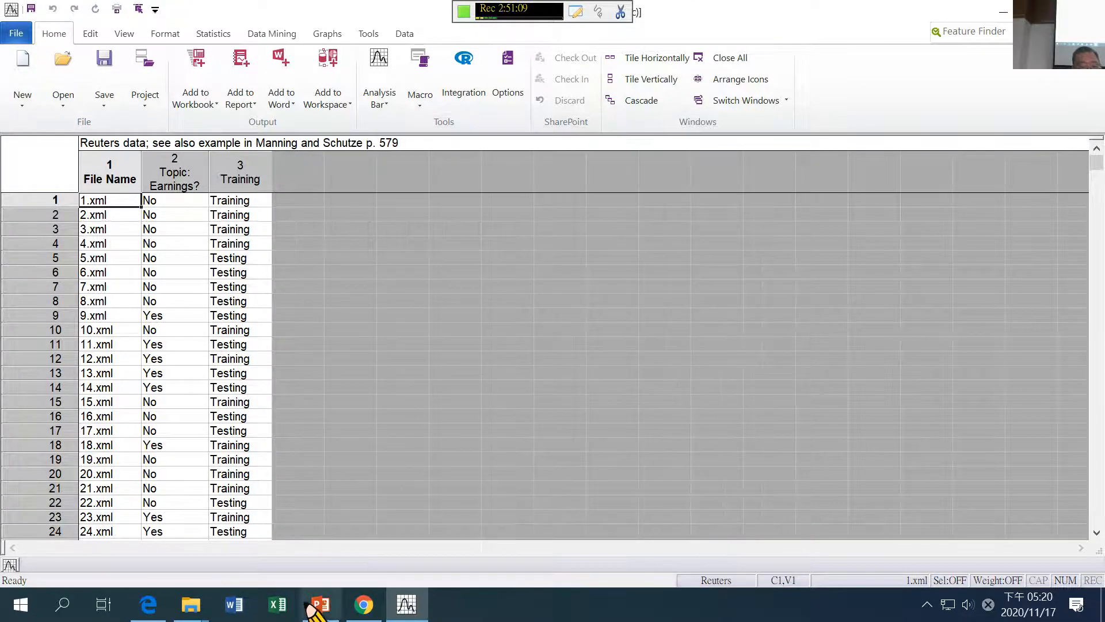
Step: Switch to File Explorer and open the Dell folder inside Program Files (x86) on drive C:
mouse_move(187, 607)
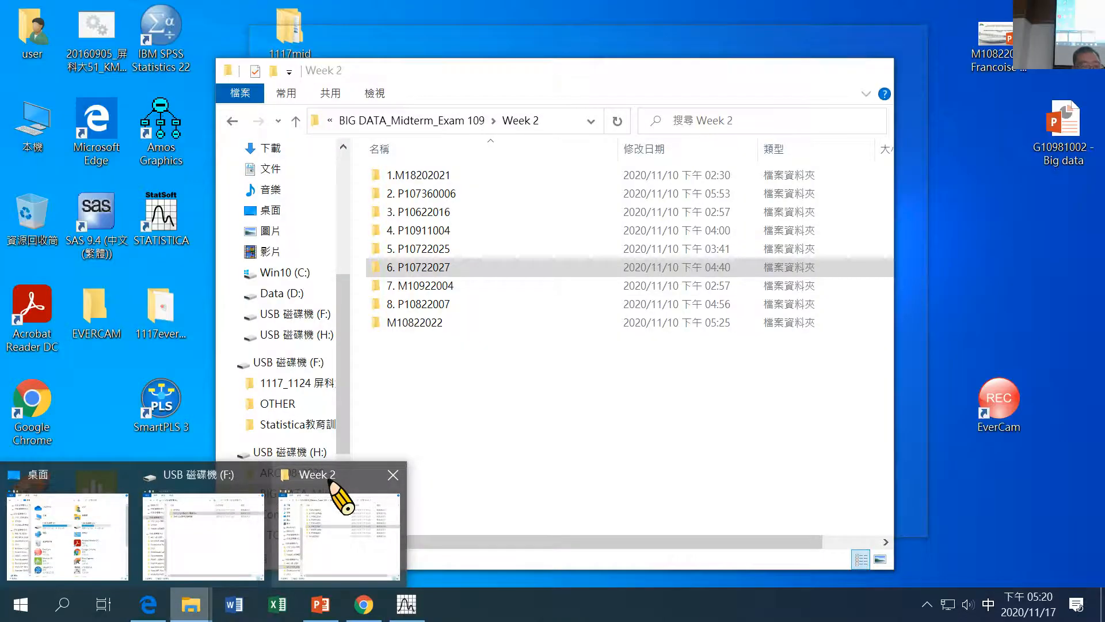
click(330, 480)
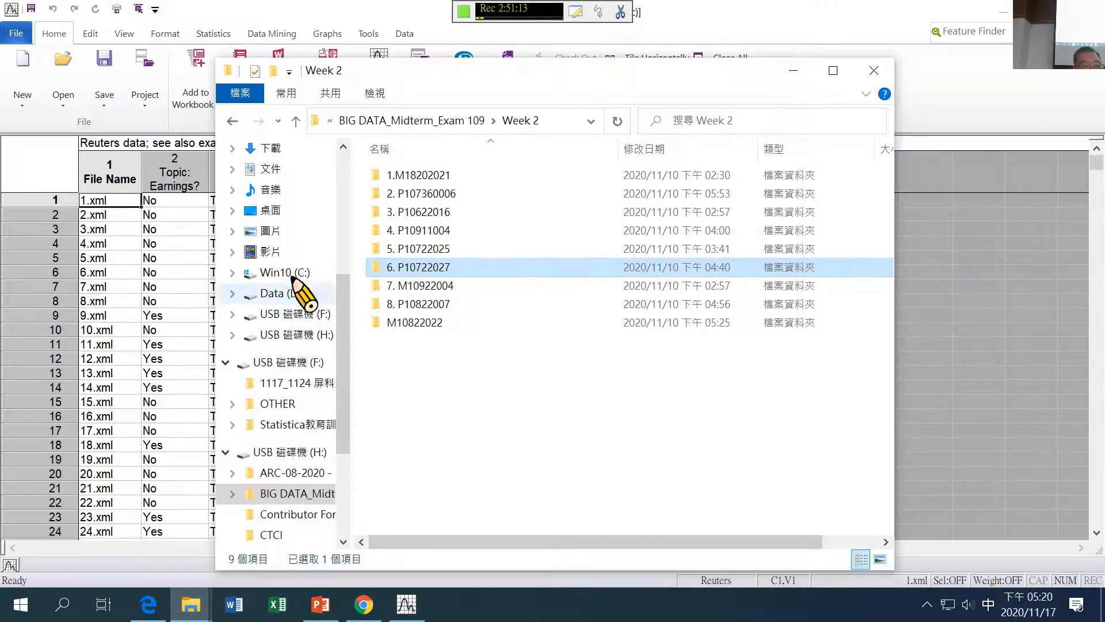
click(290, 273)
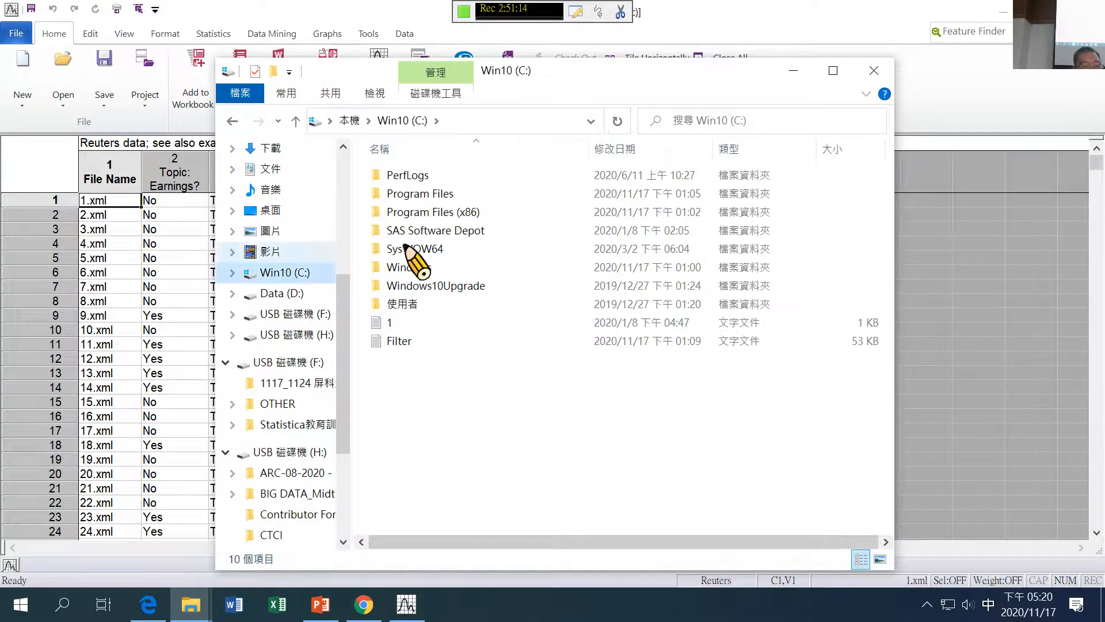
double_click(448, 215)
click(398, 212)
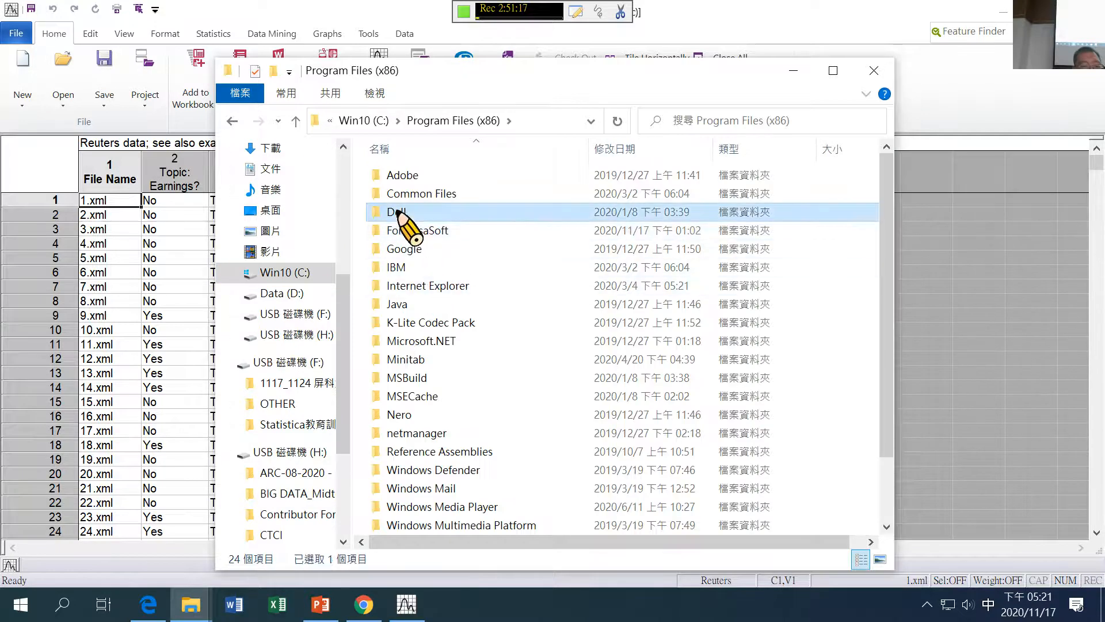
click(398, 212)
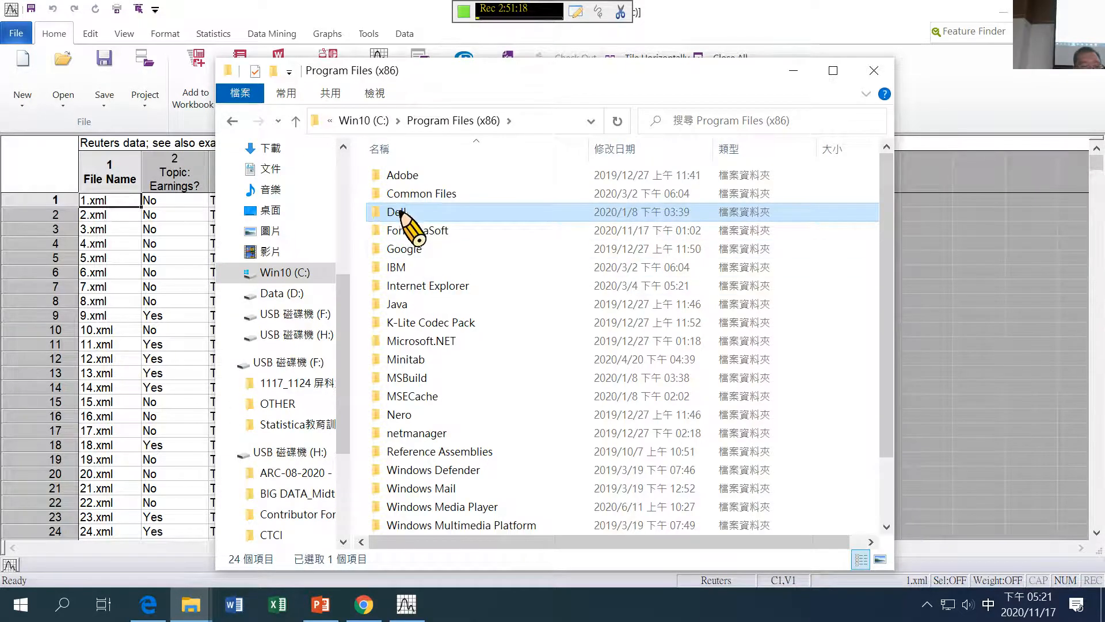
click(356, 250)
double_click(393, 212)
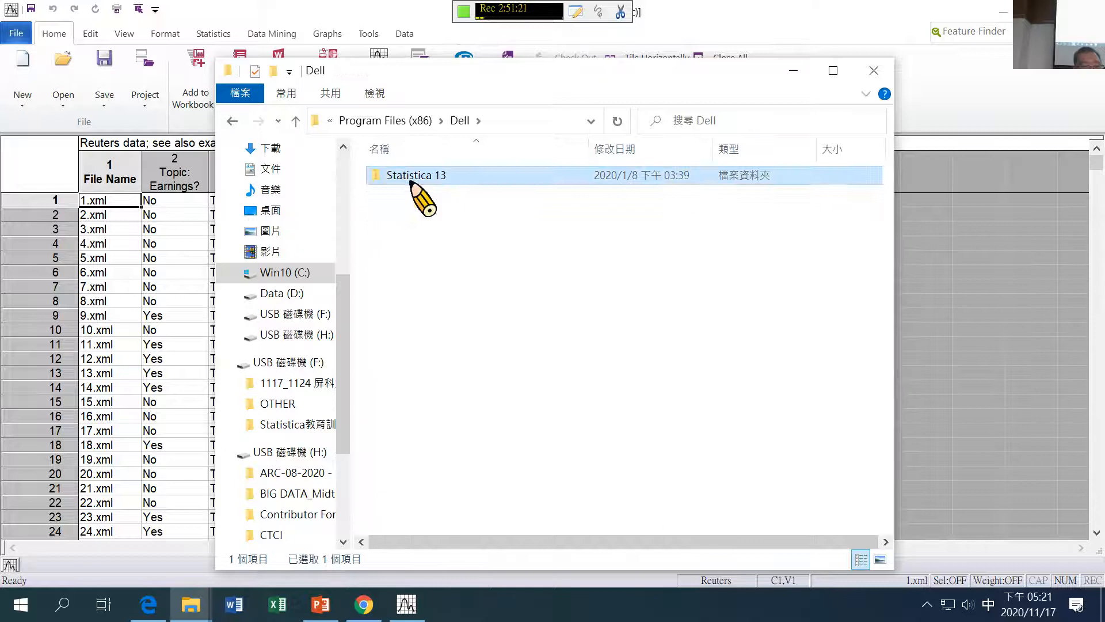
Step: Go to Statistica 13\Examples\Datasets, look inside its TextMiner folder and return to Datasets
double_click(412, 177)
double_click(412, 231)
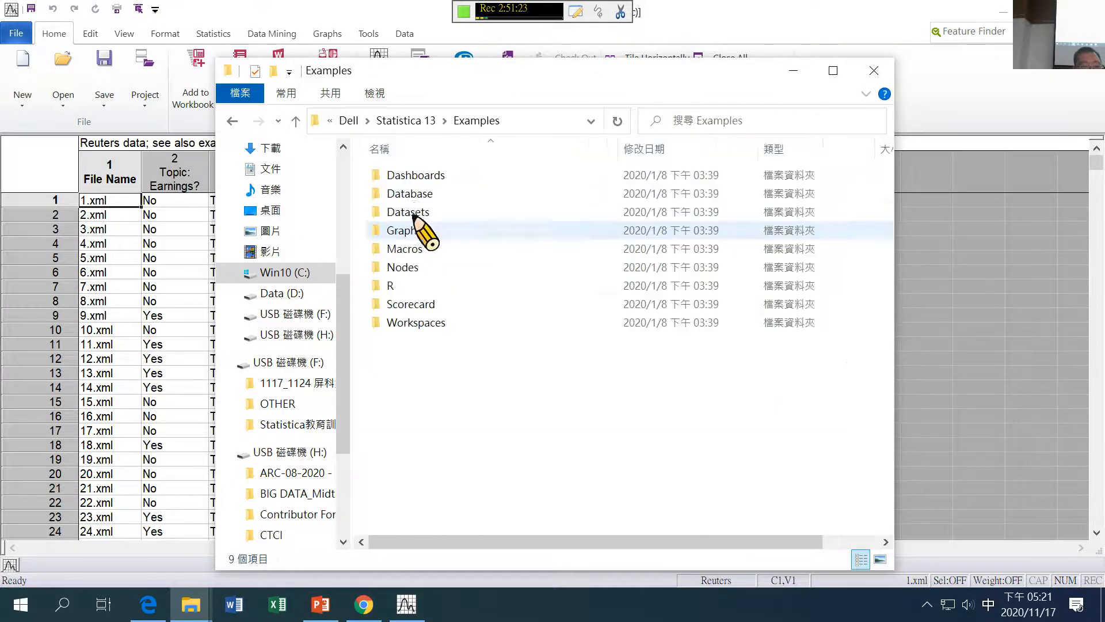
double_click(406, 212)
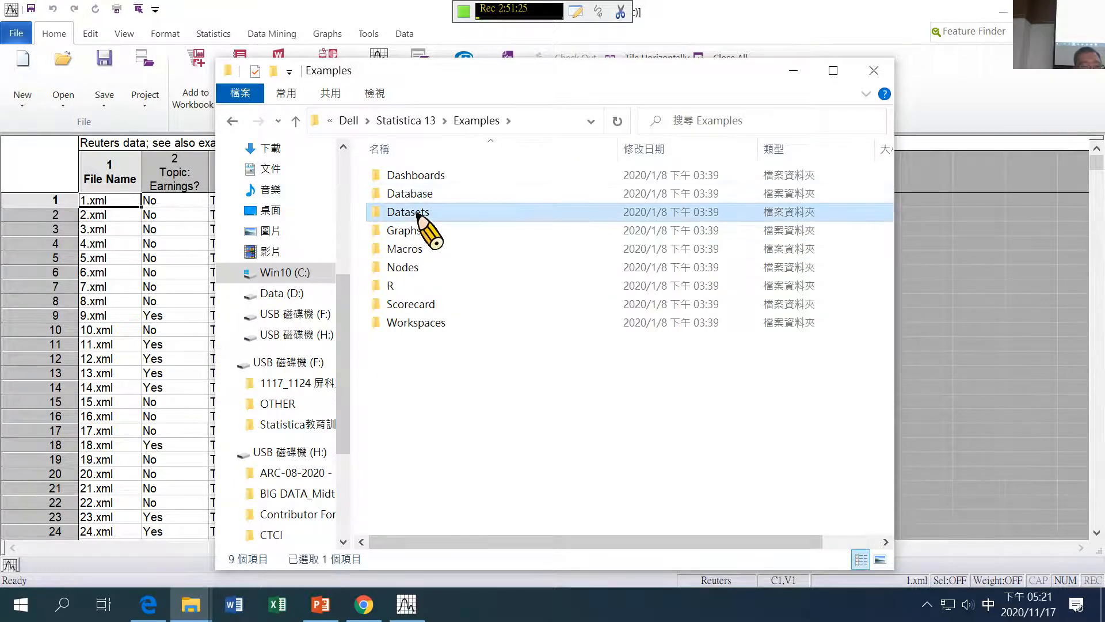
double_click(414, 195)
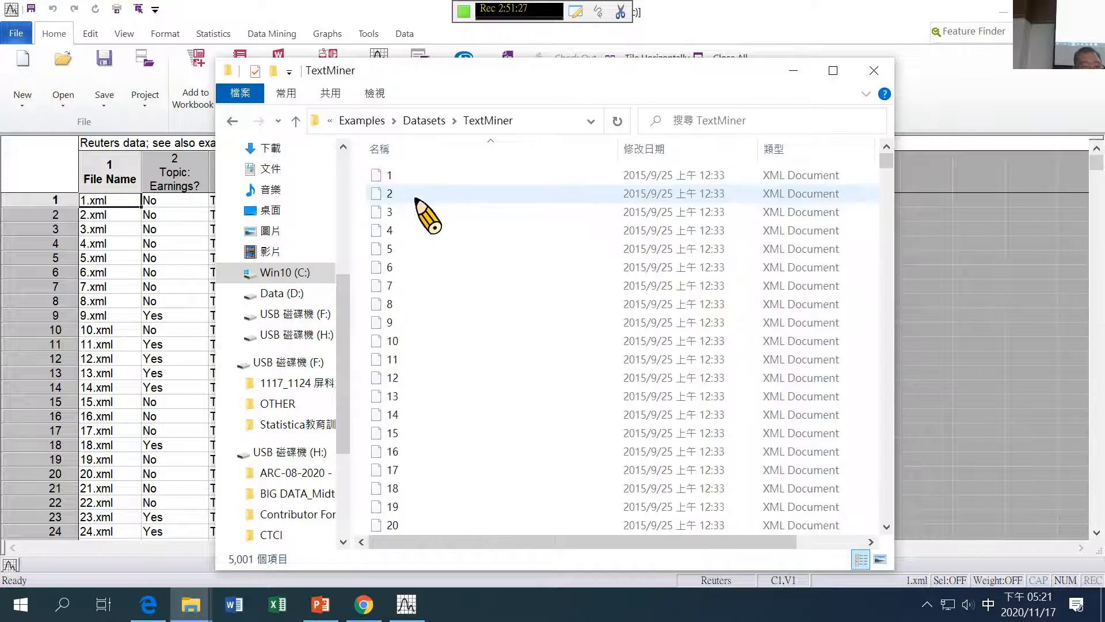
click(232, 121)
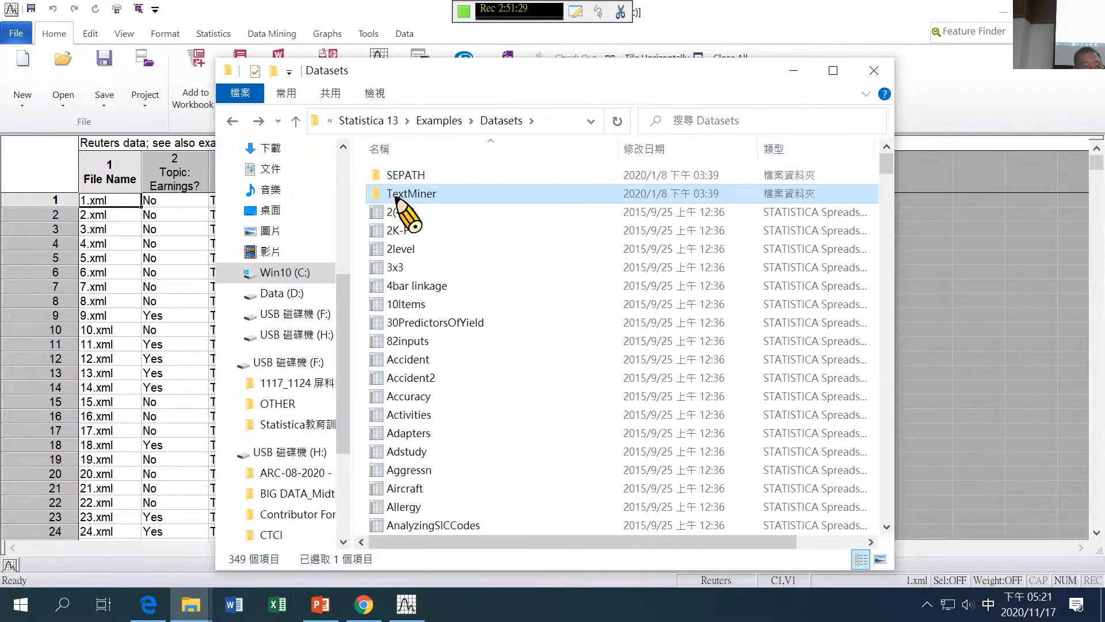
Step: Copy the TextMiner folder into the 1117_1124 屏科大-電算中心 folder on USB drive F:
right_click(395, 196)
click(443, 456)
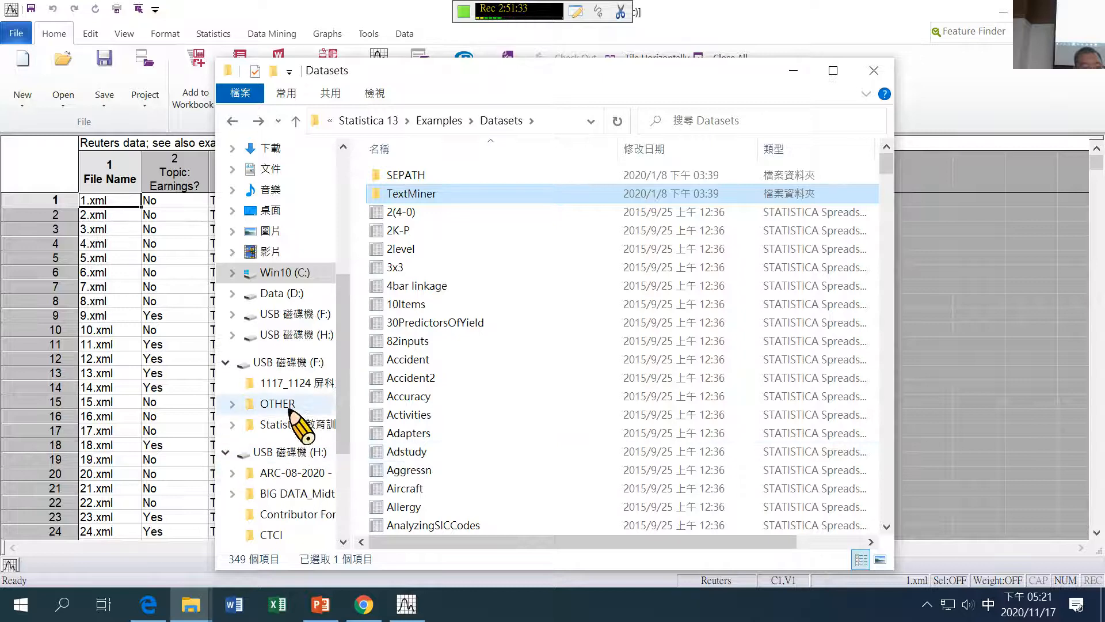
click(306, 385)
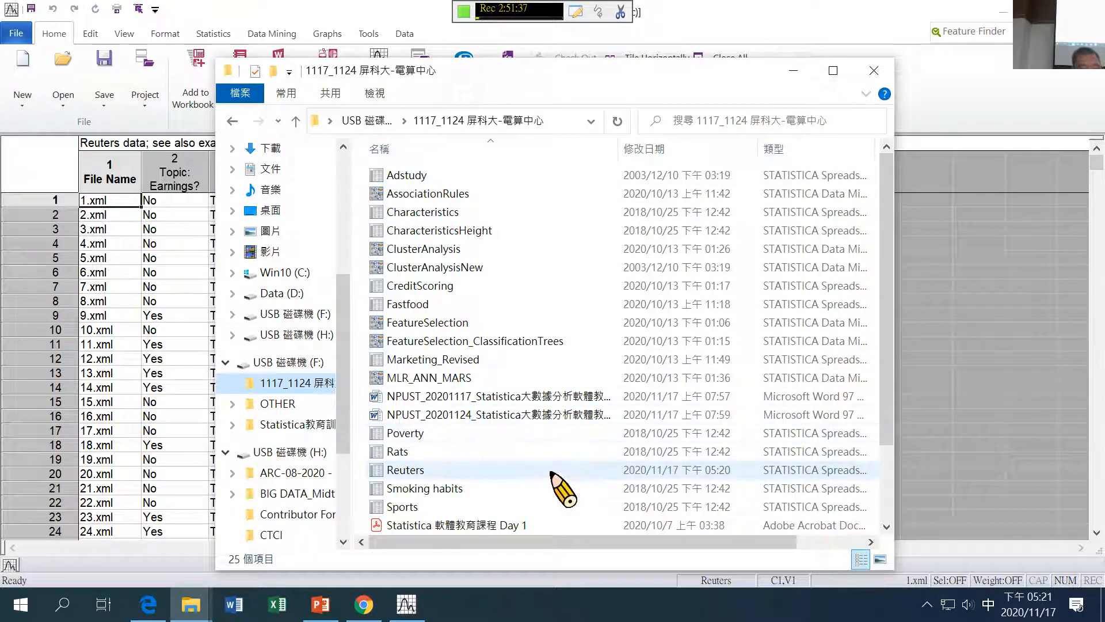
key(ctrl+v)
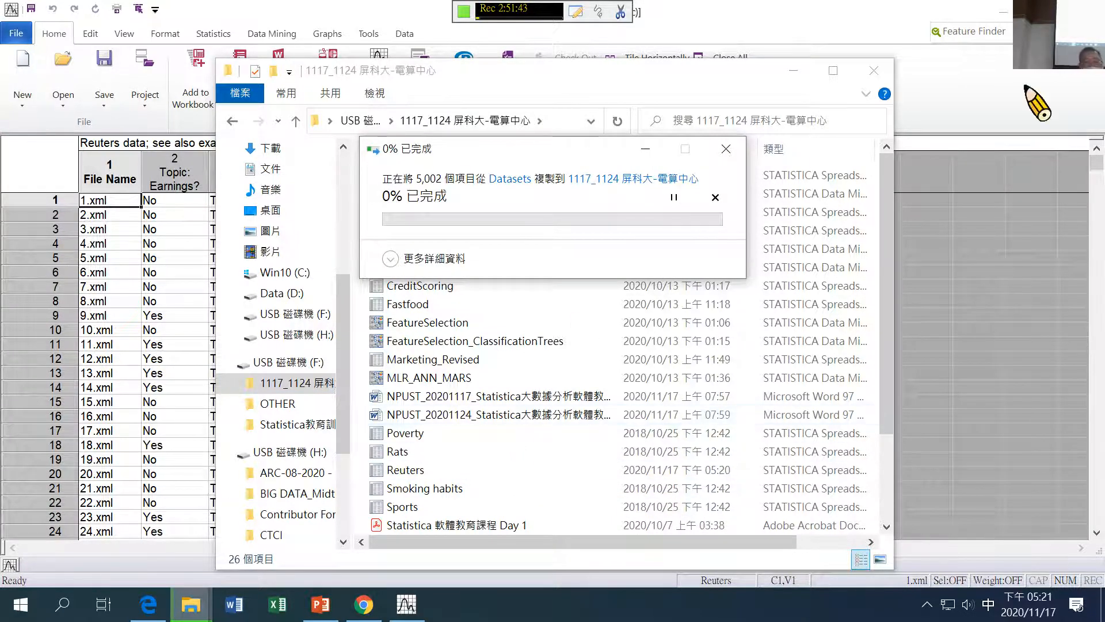
Step: Return to Statistica, put the Reuters spreadsheet away and enlarge the Workspace1 cluster analysis workspace to full size
click(956, 442)
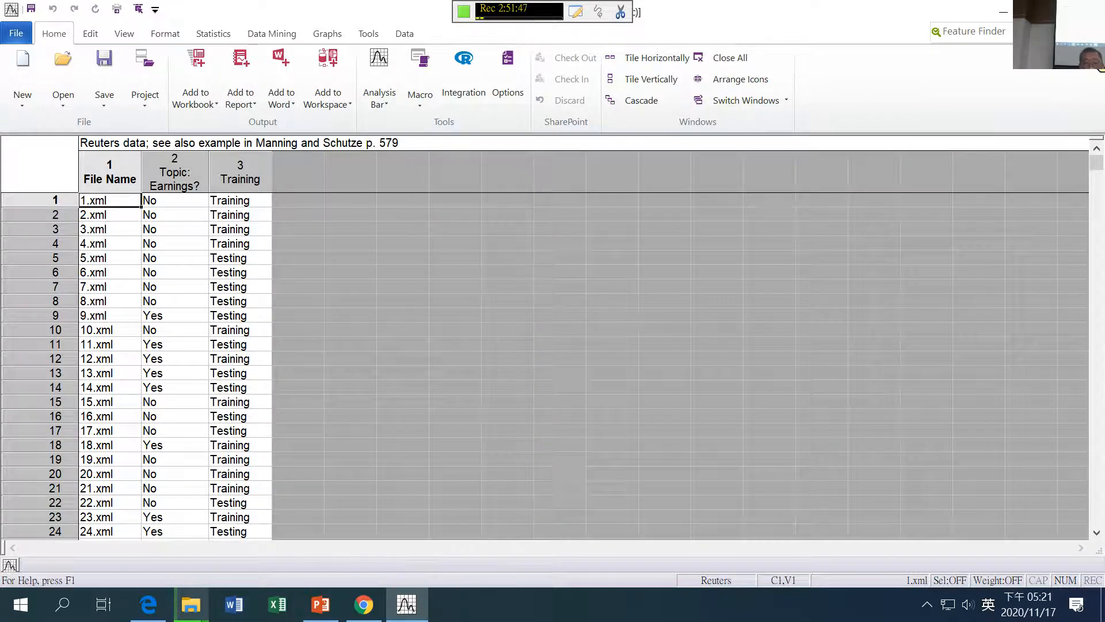
click(1079, 32)
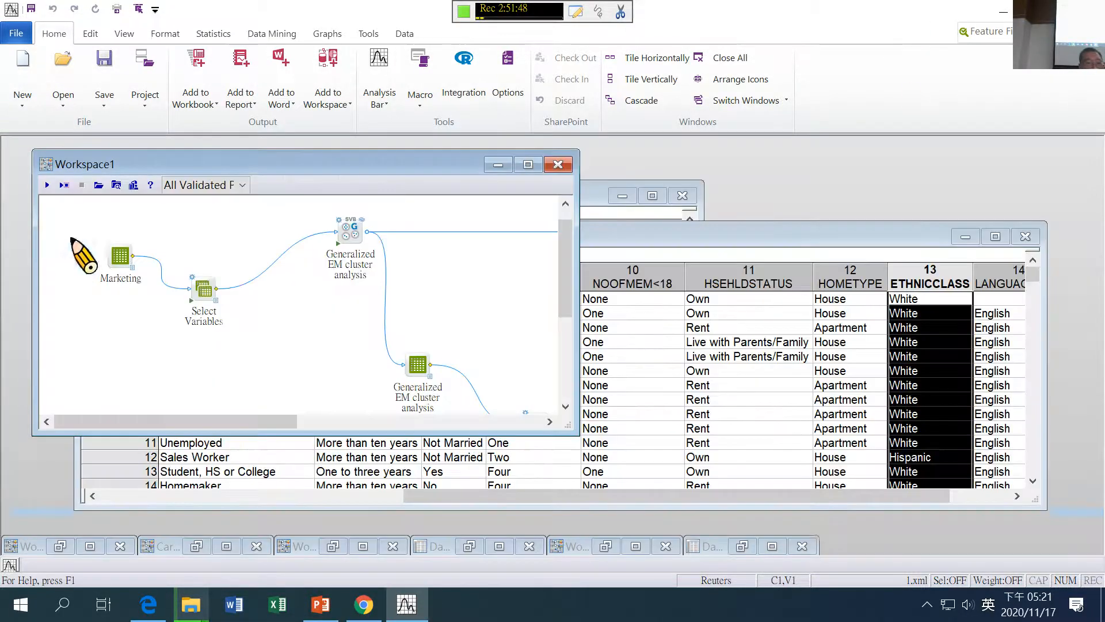
click(528, 166)
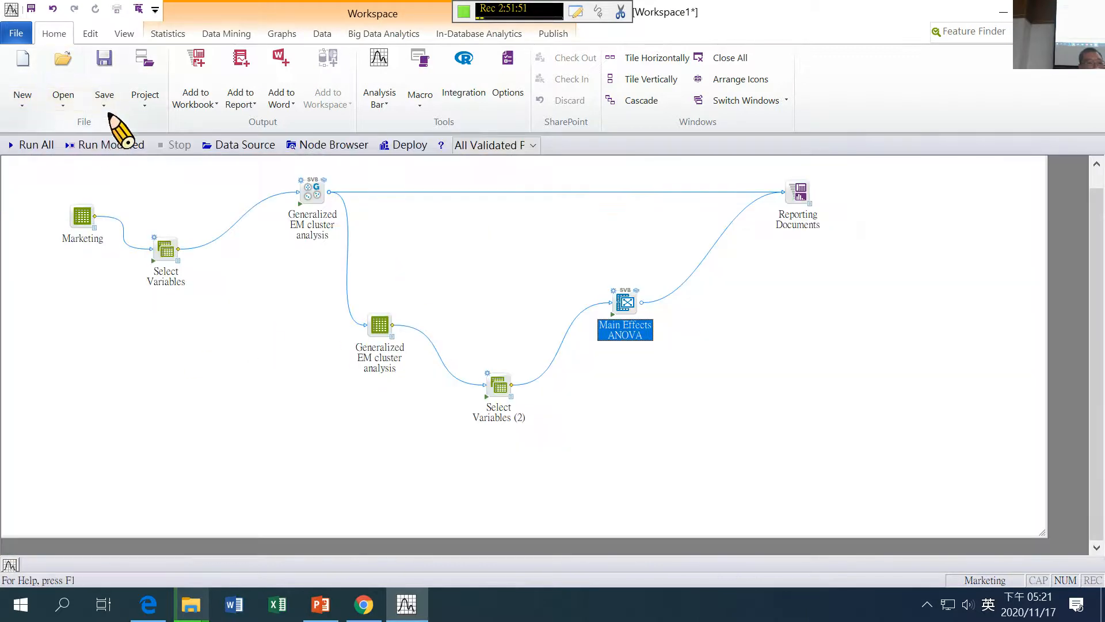
click(107, 108)
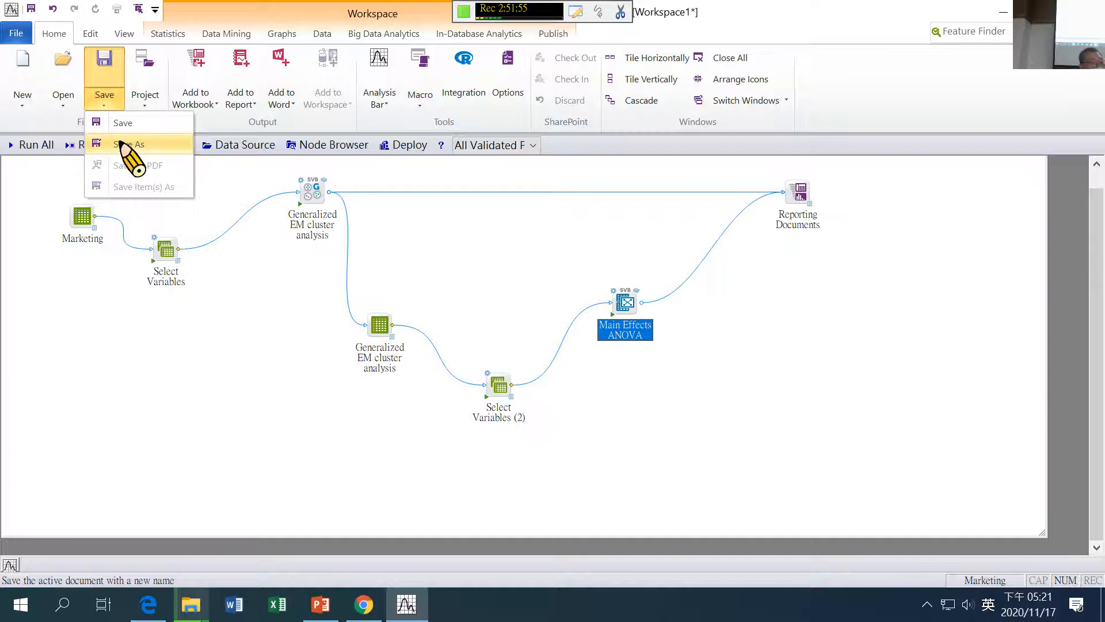
click(124, 331)
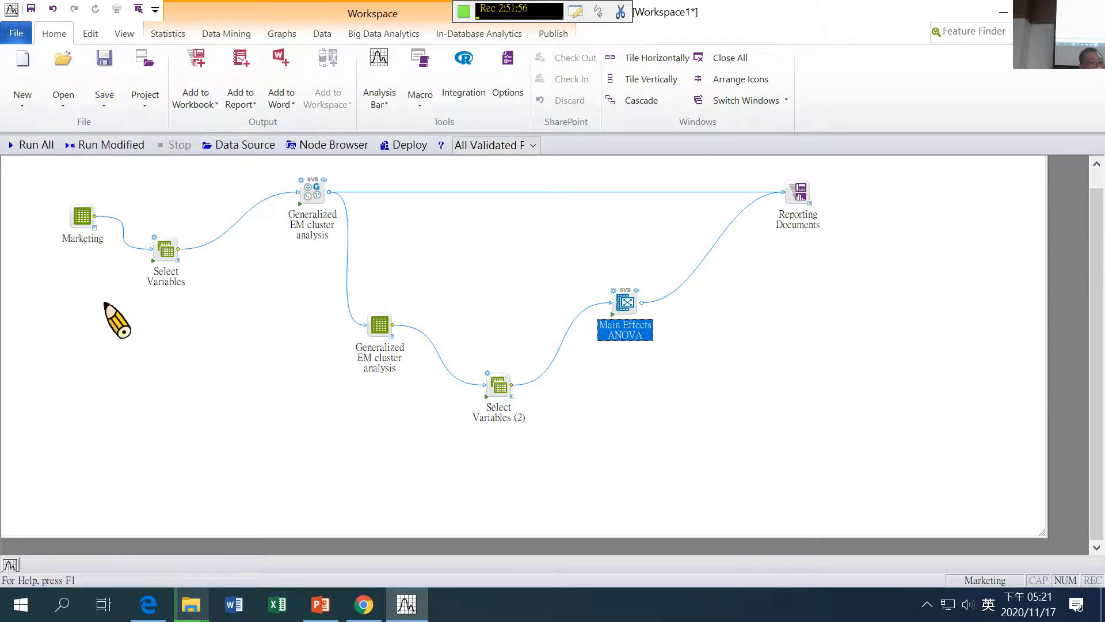
Step: Open the Marketing data source and examine the ANNUALINC variable's value labels and statistics, plus the remaining columns through Sample
double_click(94, 230)
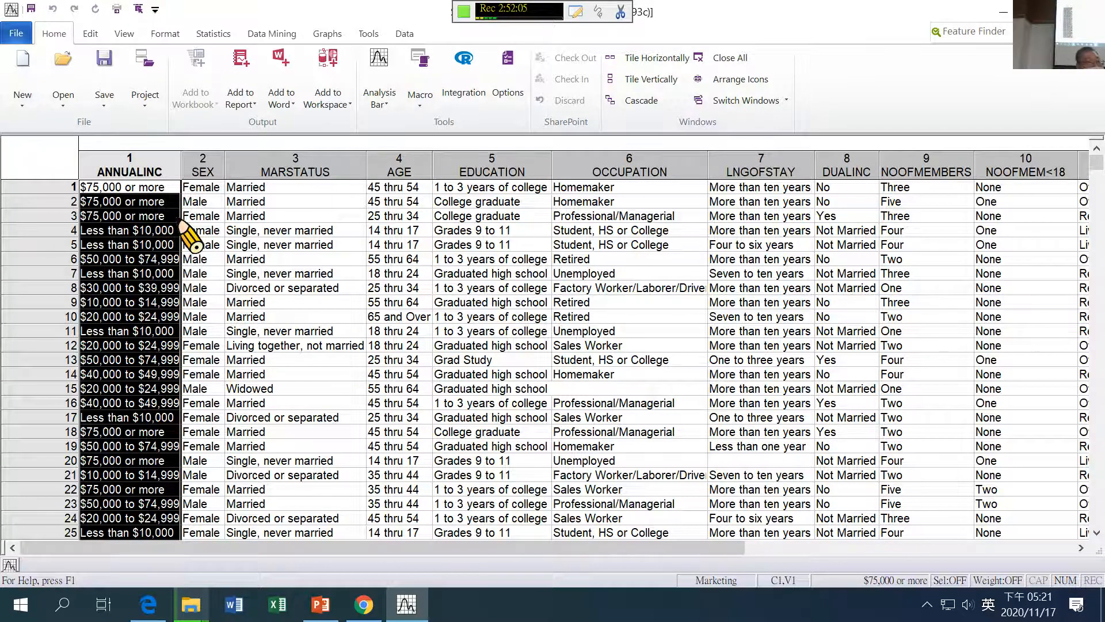
double_click(159, 168)
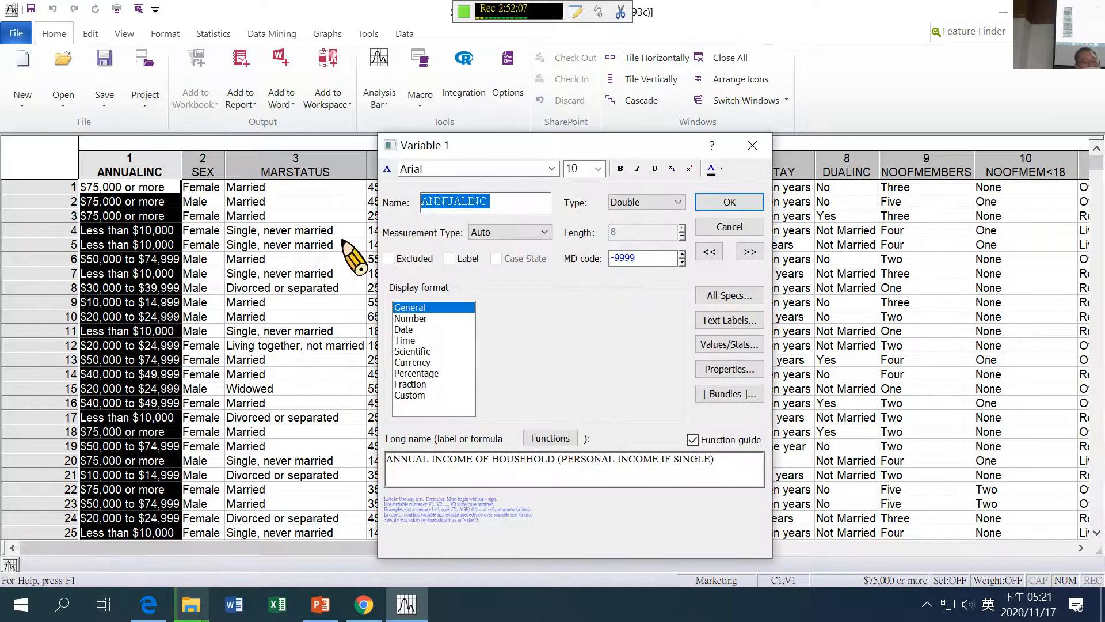
click(720, 344)
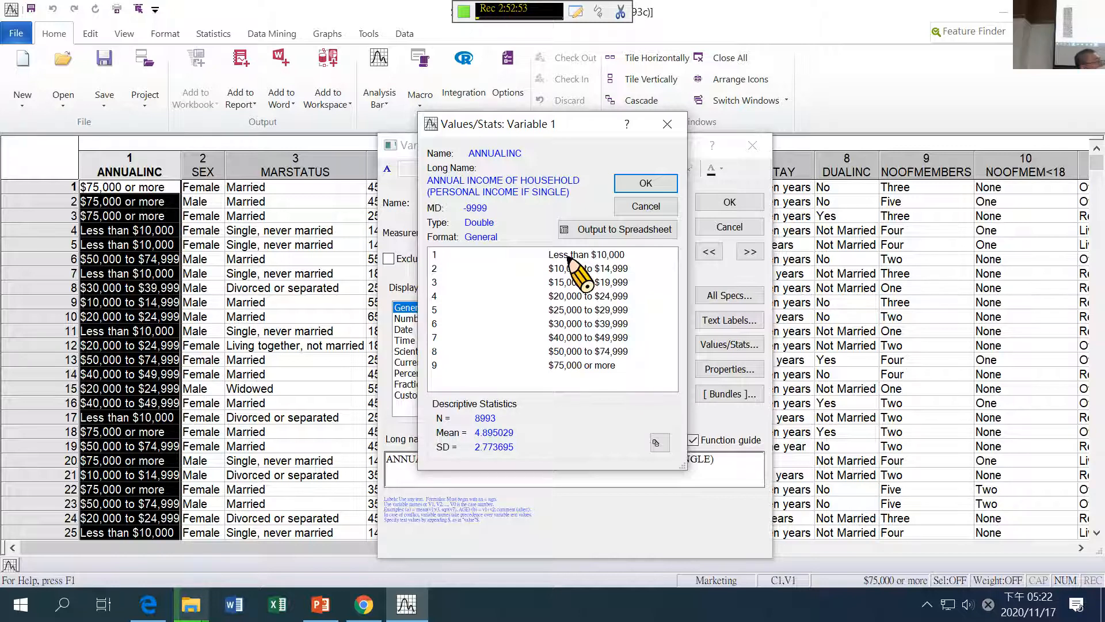
click(640, 206)
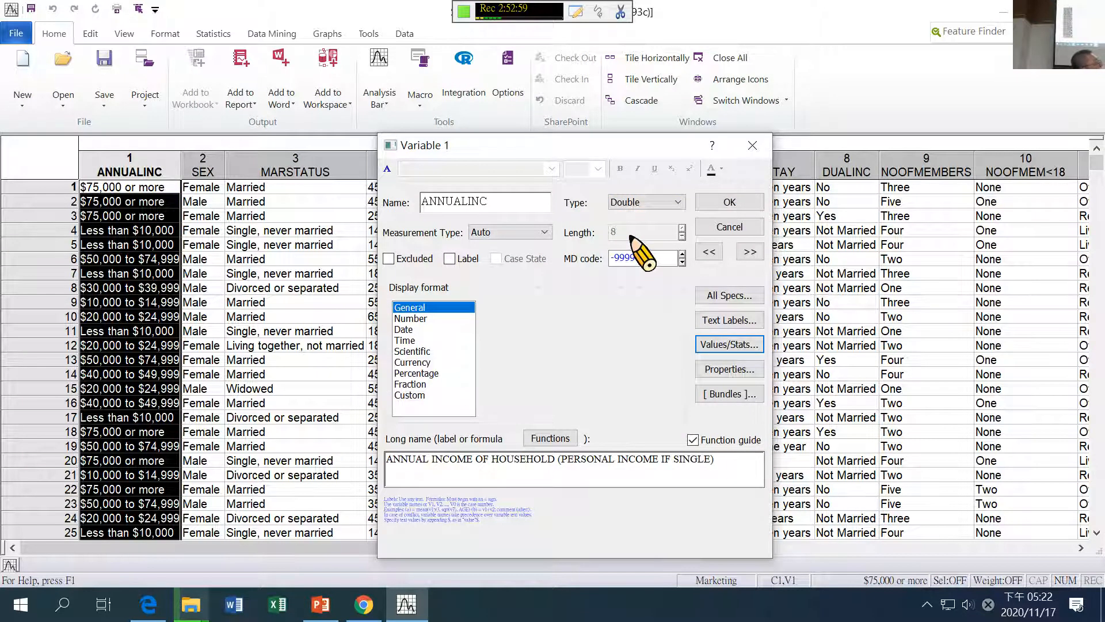
click(736, 227)
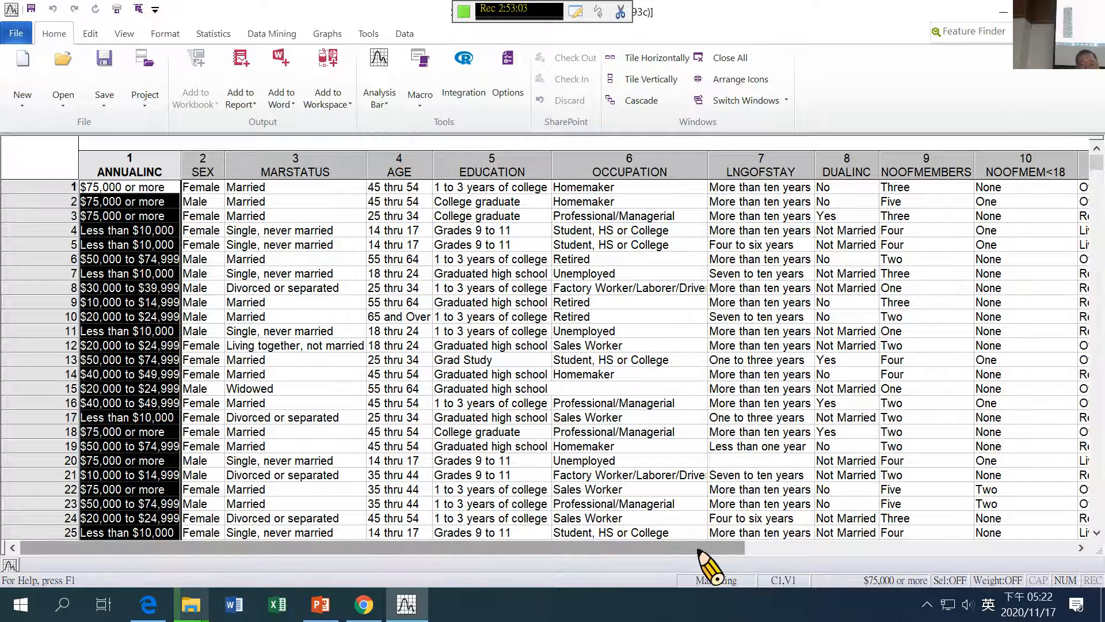
drag(703, 551, 1036, 550)
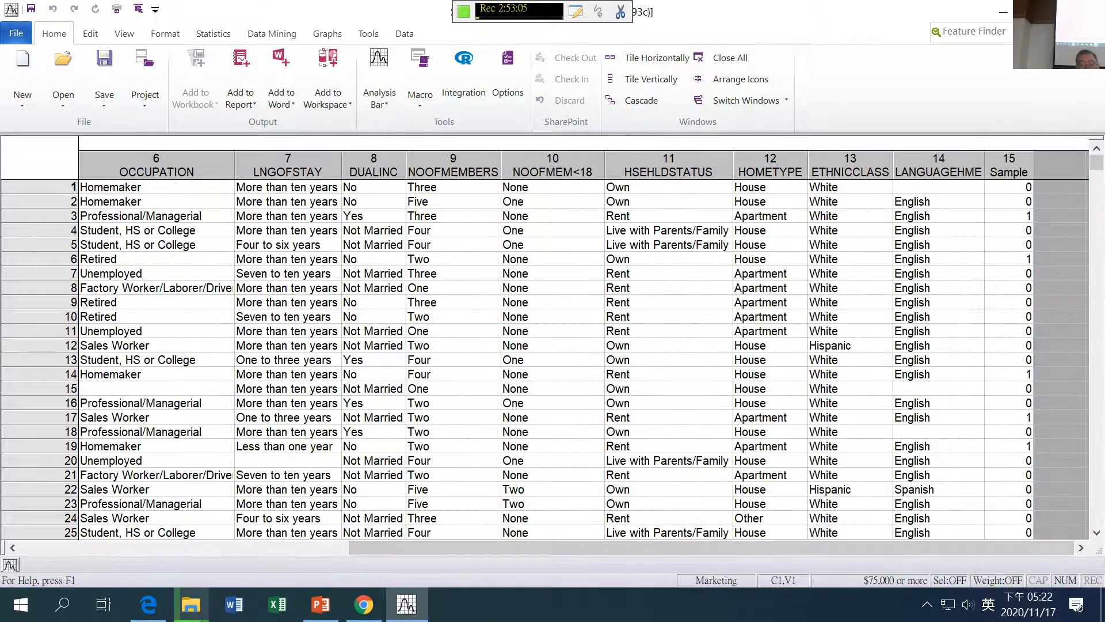
click(1094, 33)
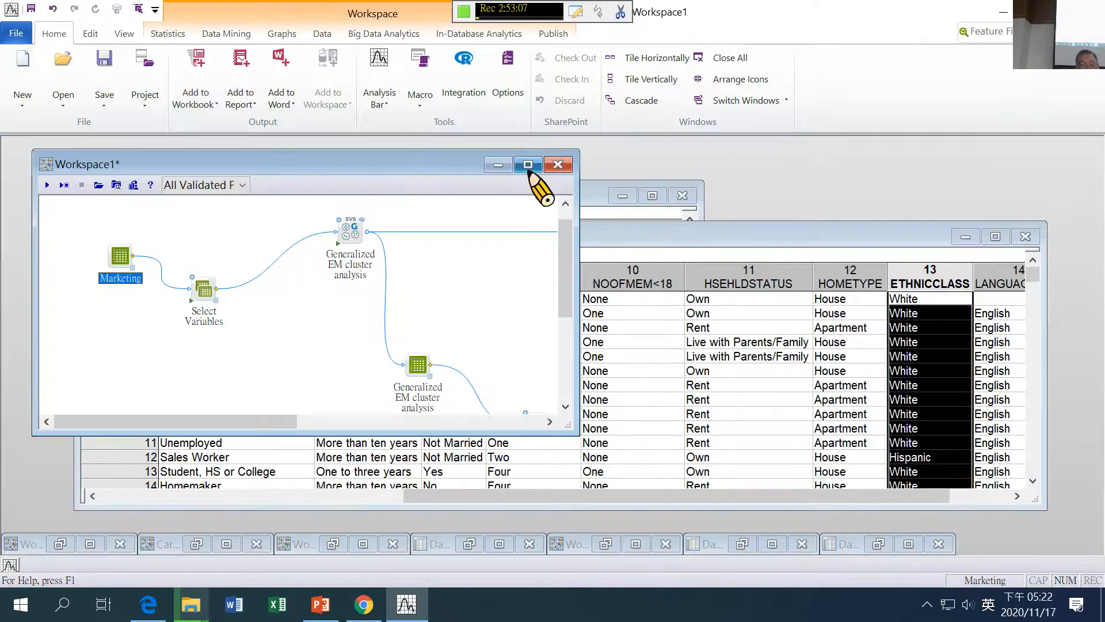
Step: Open the workspace's Reporting Documents and examine the Cluster Members table of the Generalized EM cluster analysis
click(528, 165)
double_click(813, 206)
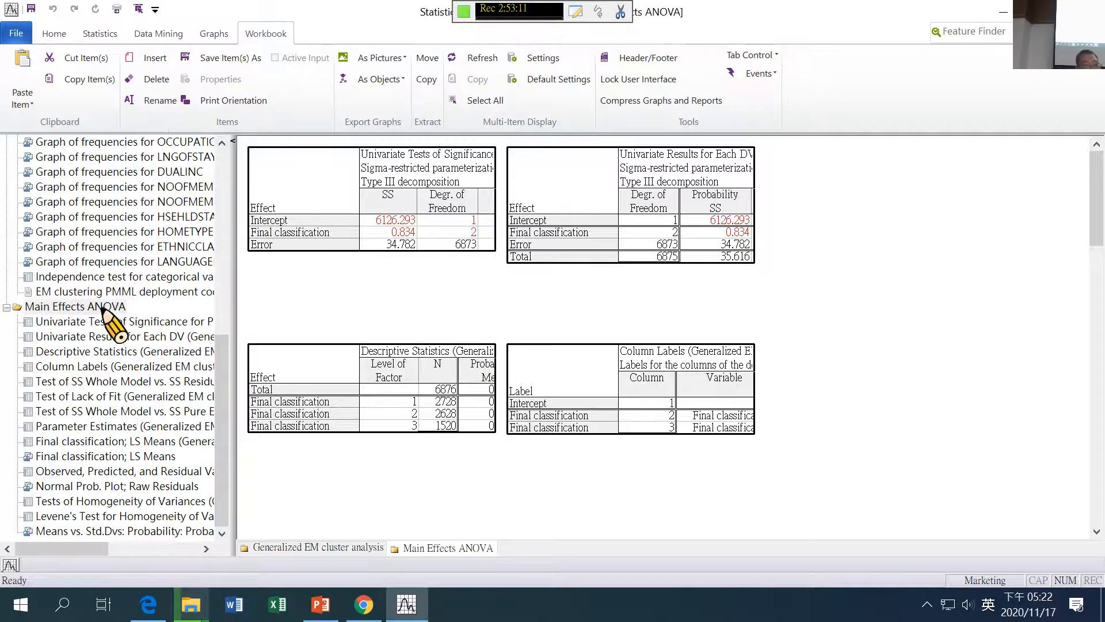
click(104, 278)
scroll(104, 277, up, 4)
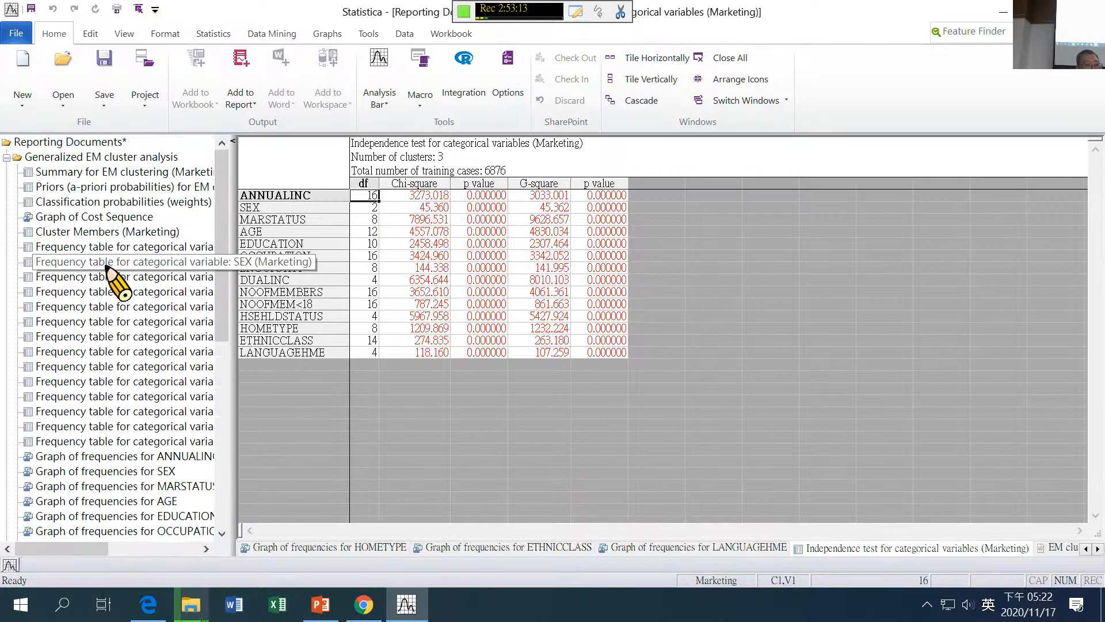
click(86, 202)
click(72, 232)
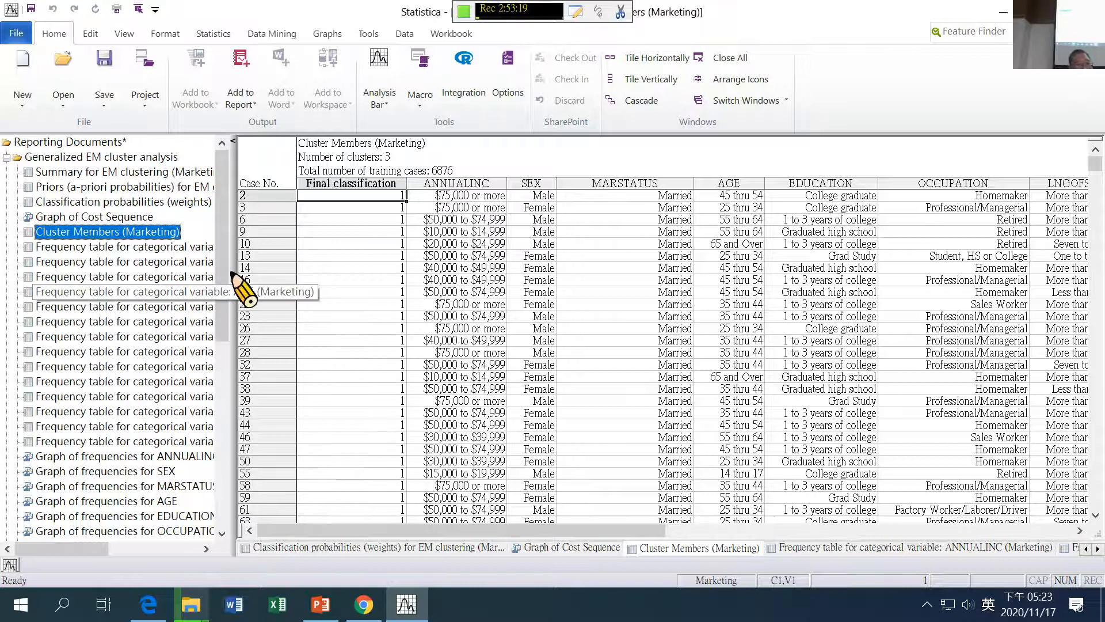
scroll(455, 231, down, 1)
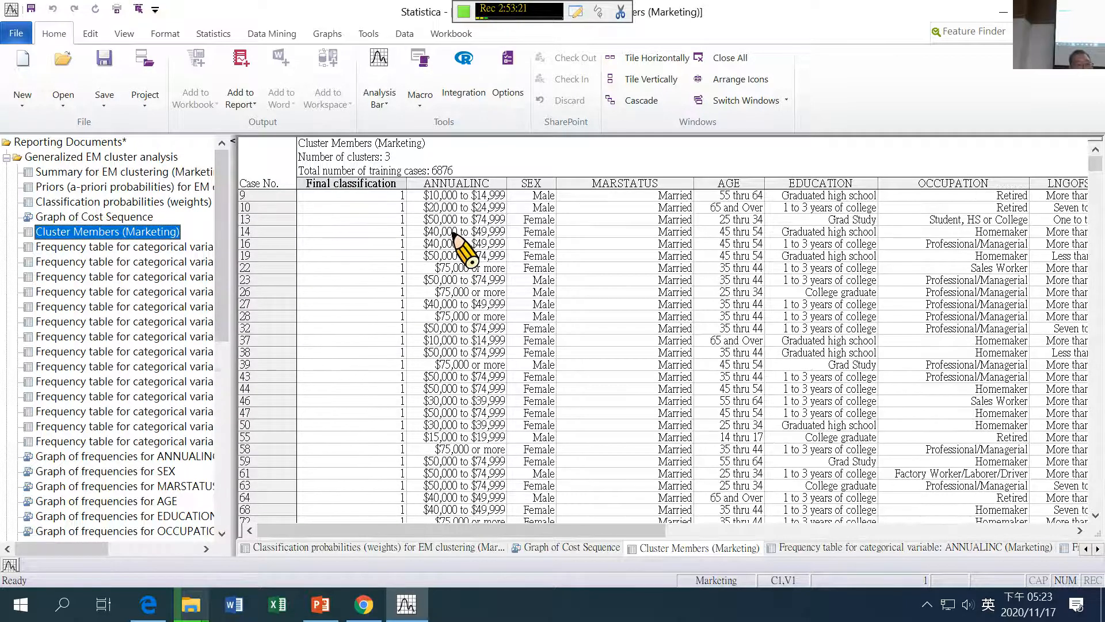
scroll(455, 232, down, 2)
scroll(457, 237, down, 2)
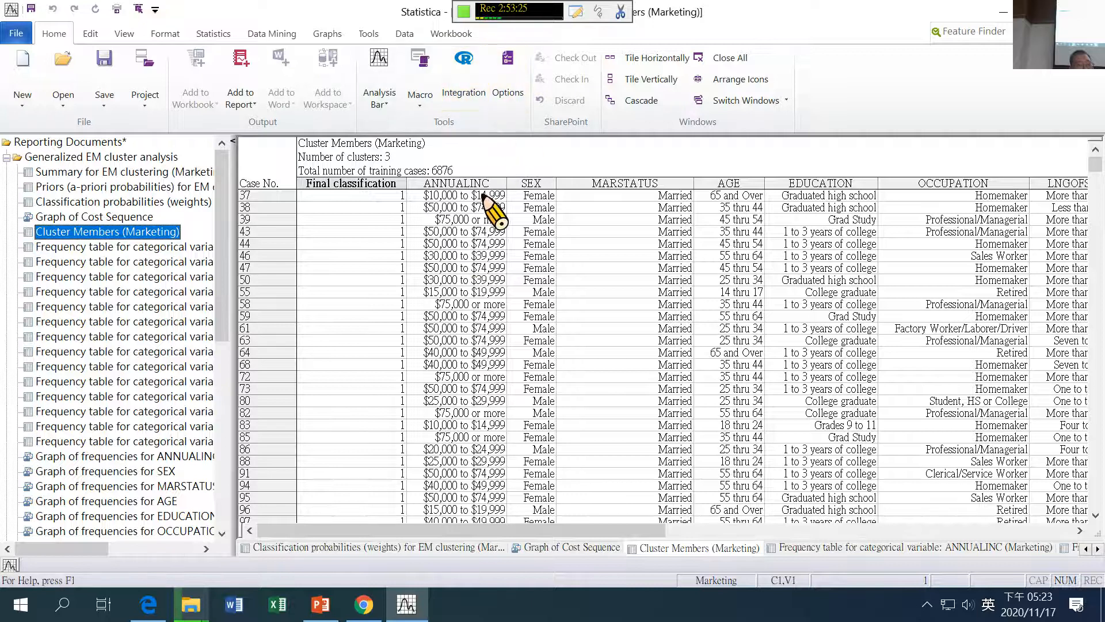
Step: Review the classification probabilities, the summary and the a-priori probabilities for the EM clustering
click(78, 203)
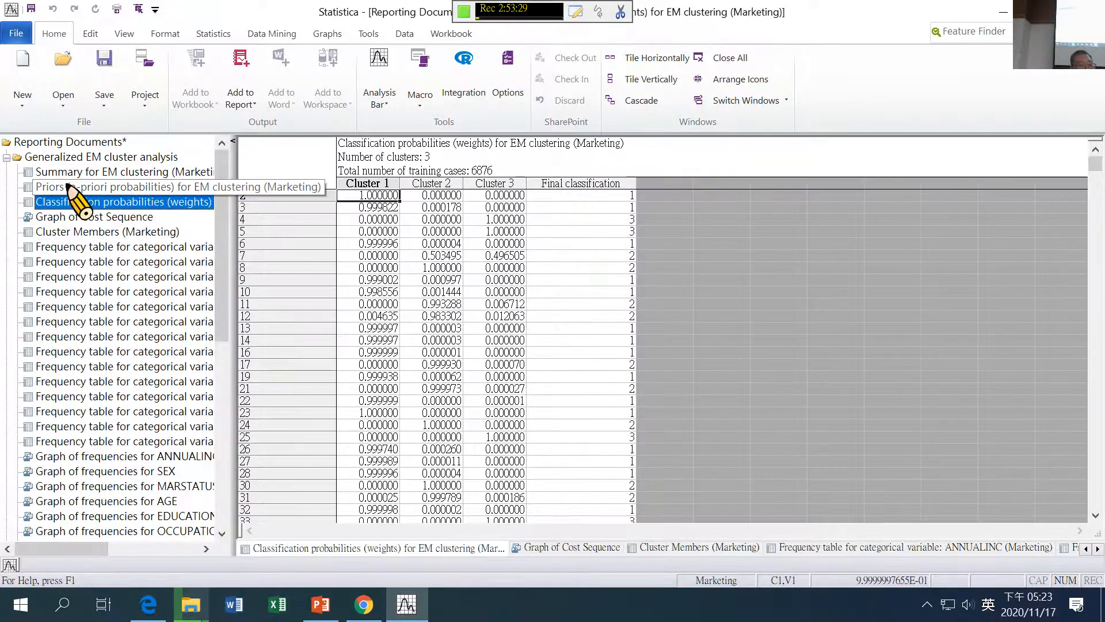
click(74, 172)
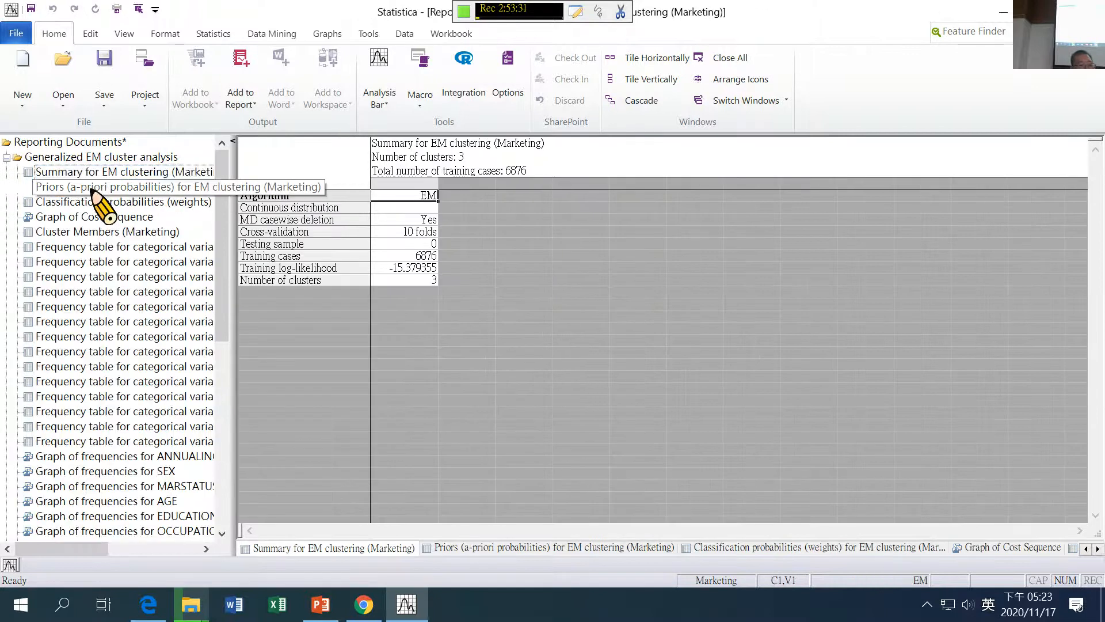
click(92, 188)
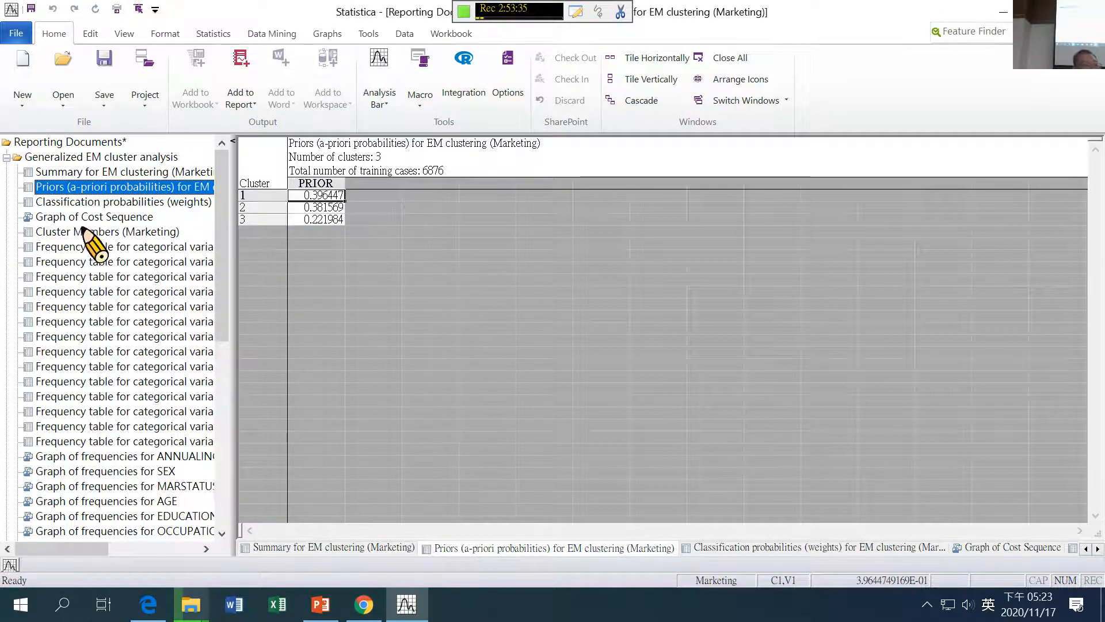
Step: Compare the clusters in the frequency tables for ANNUALINC, SEX and MARSTATUS
click(105, 252)
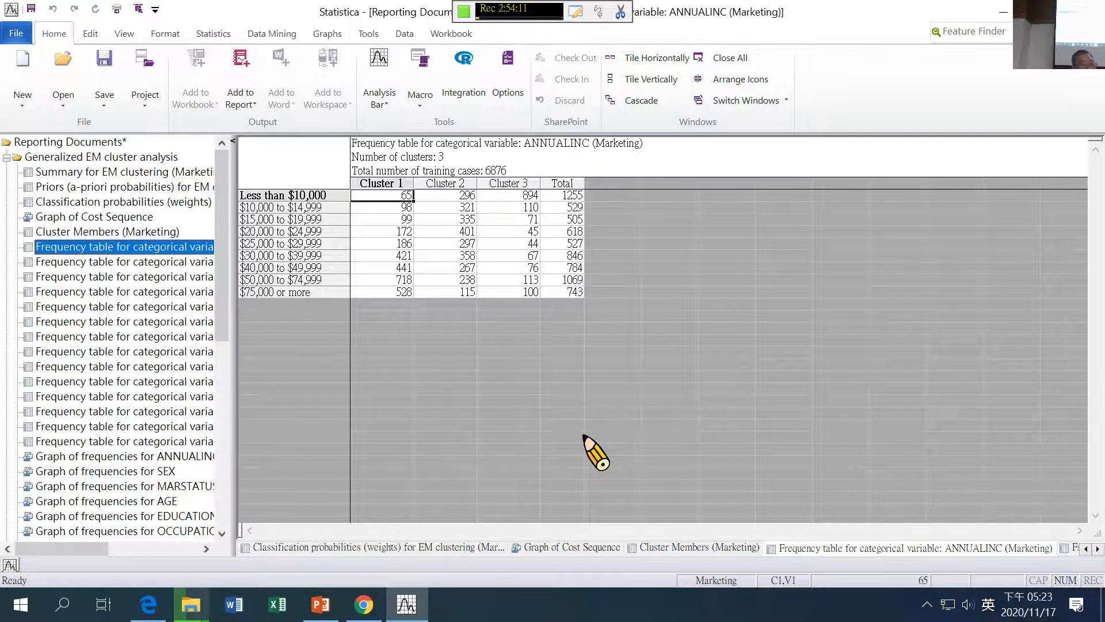
click(156, 261)
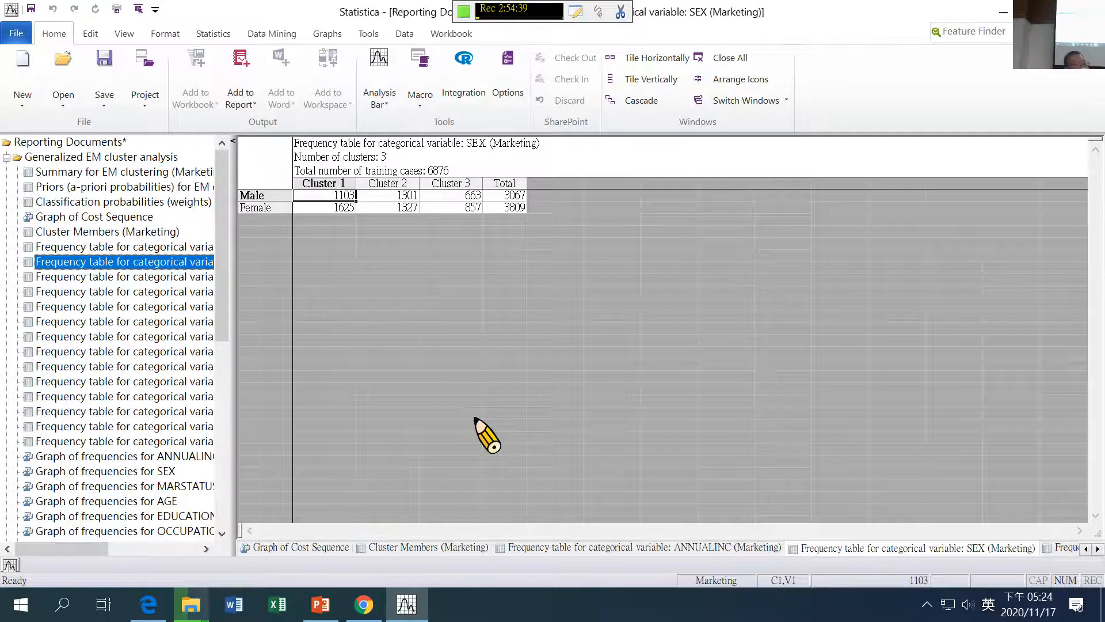
click(120, 279)
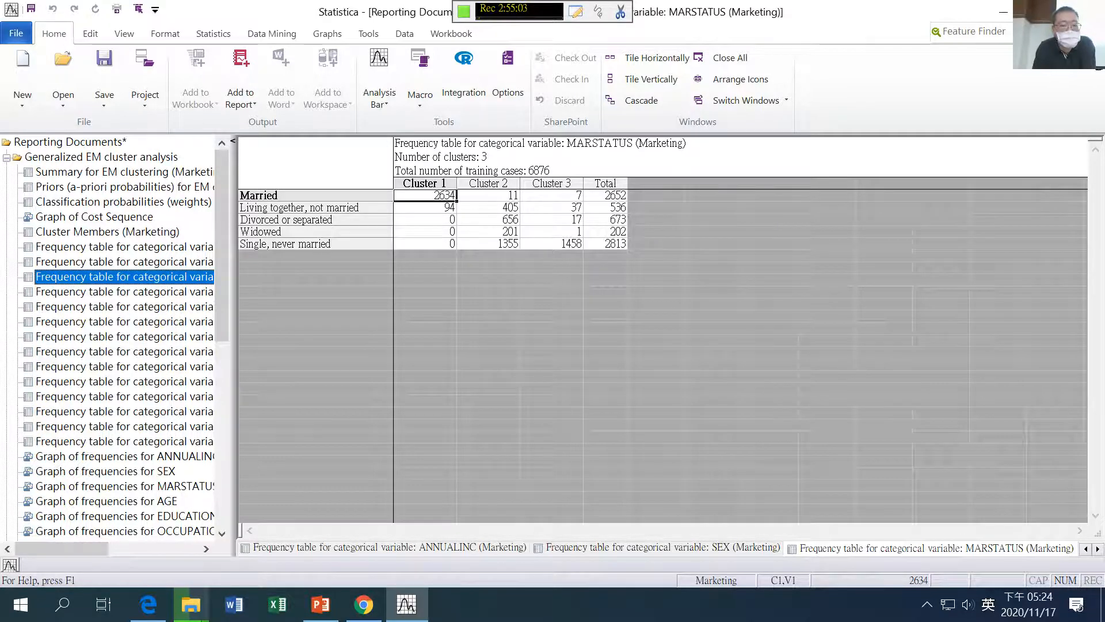
Step: Return to Workspace1 and save it as ClusterAnalysis_1117 in the 1117_1124 屏科大-電算中心 folder
click(1077, 34)
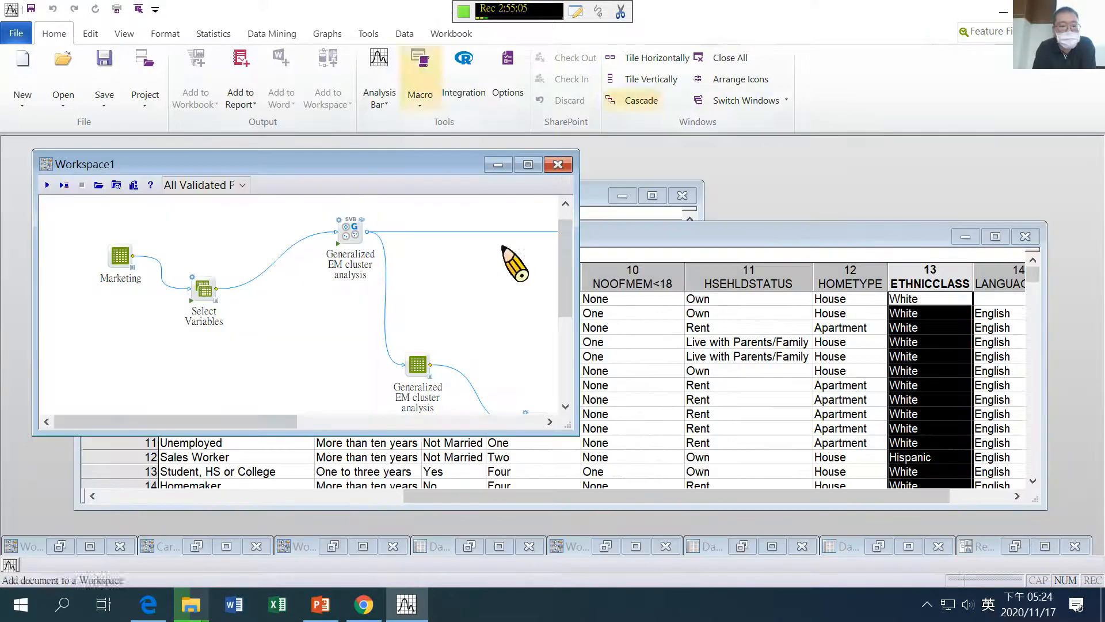
click(528, 165)
click(105, 101)
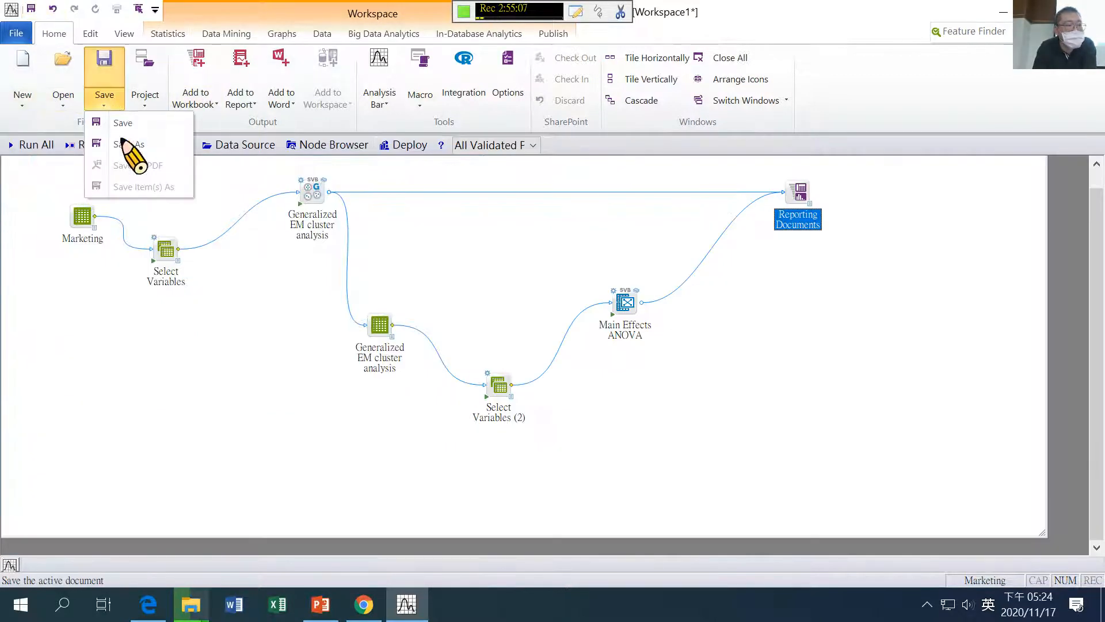
click(123, 139)
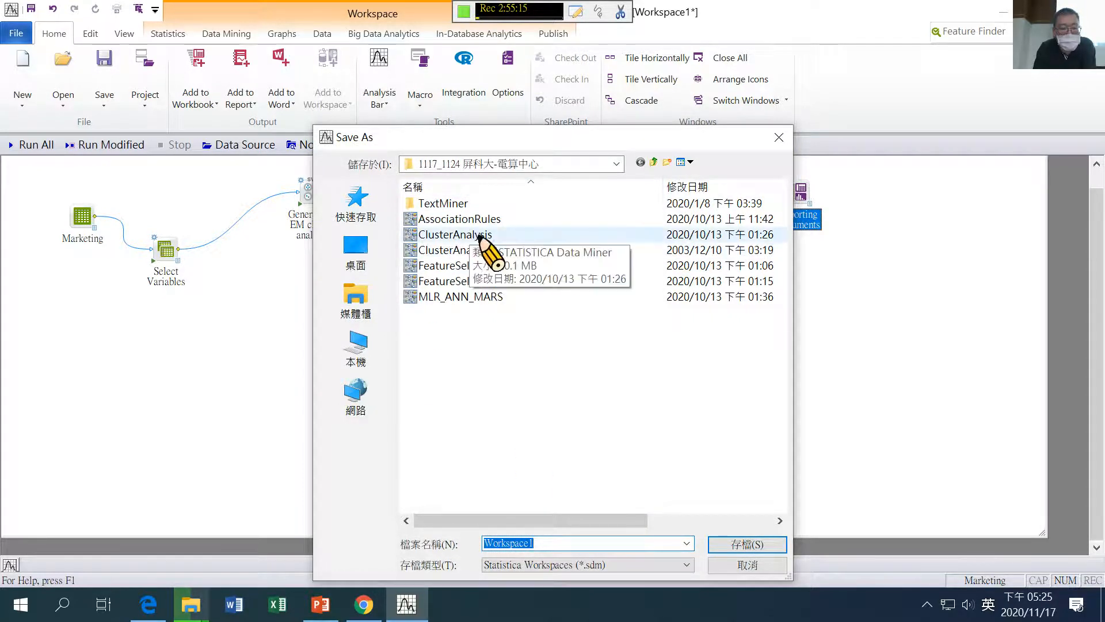
click(472, 235)
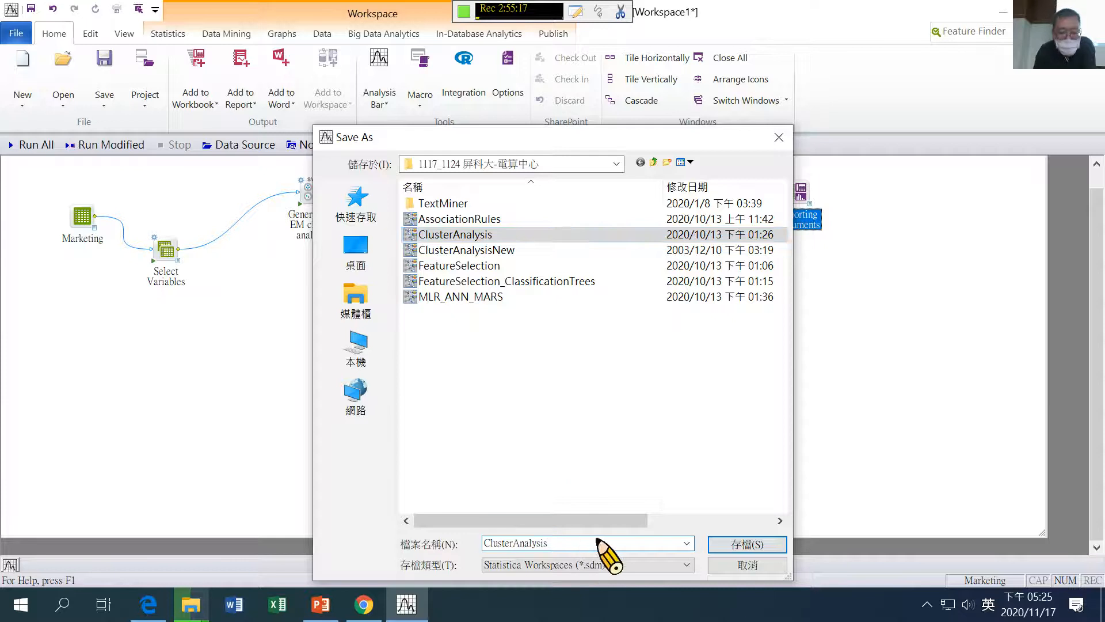
text(_11)
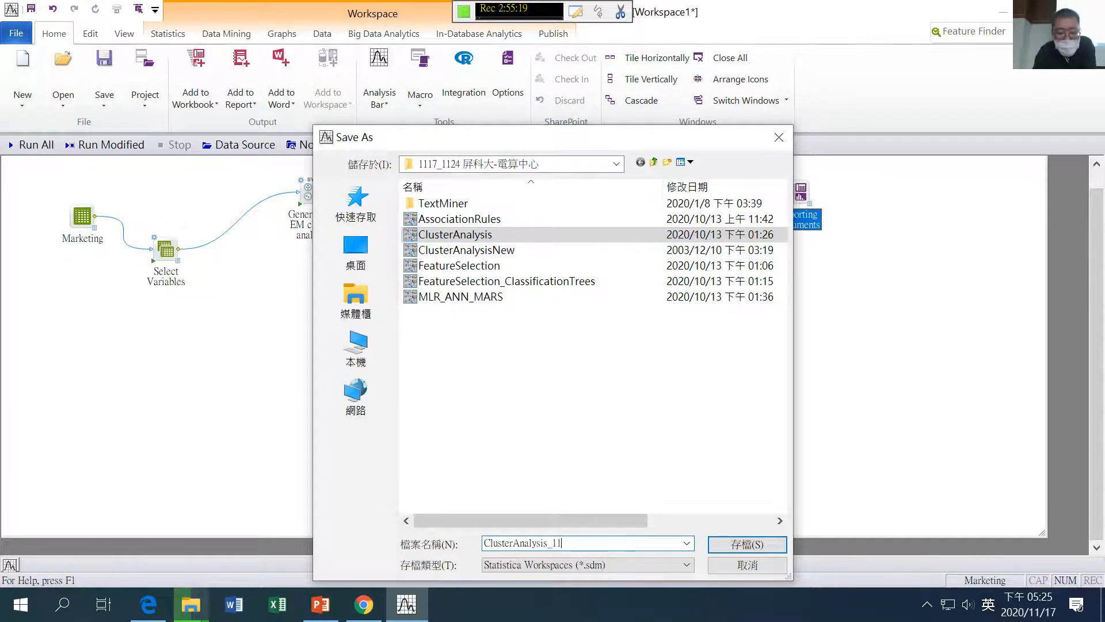
text(17)
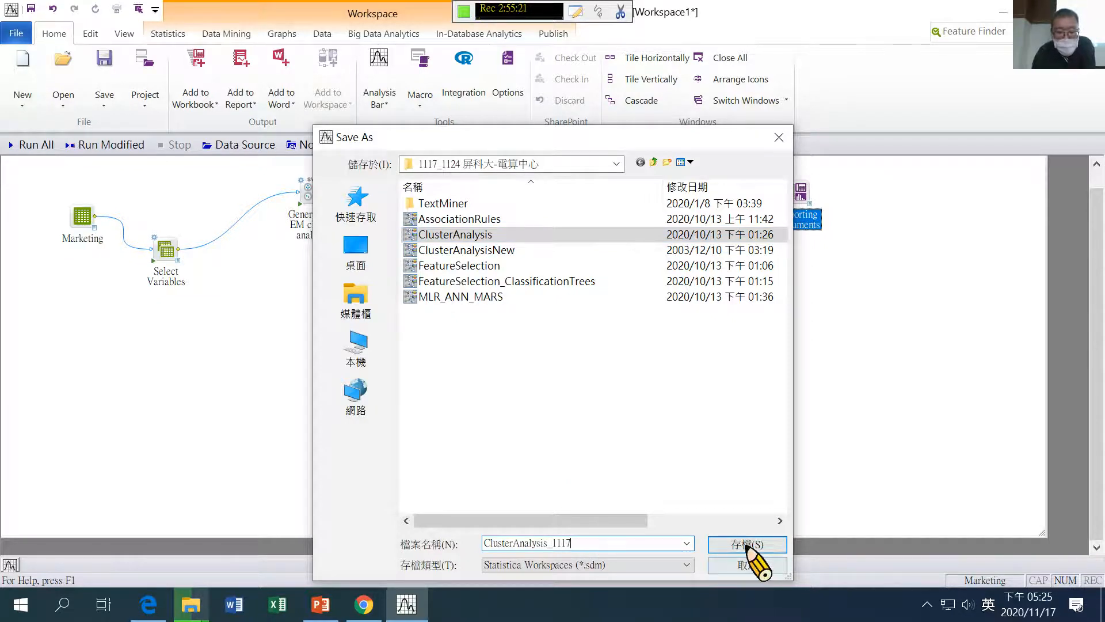
click(712, 541)
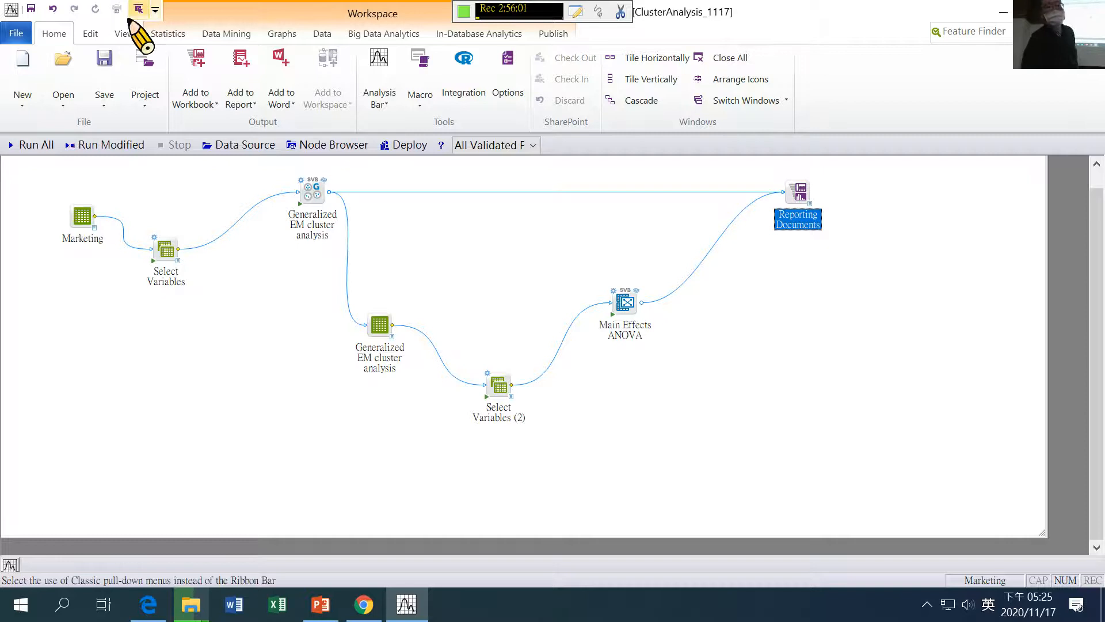
Step: Save another copy of the workspace as ClusterAnalysis_1117 on the desktop
click(104, 98)
click(128, 145)
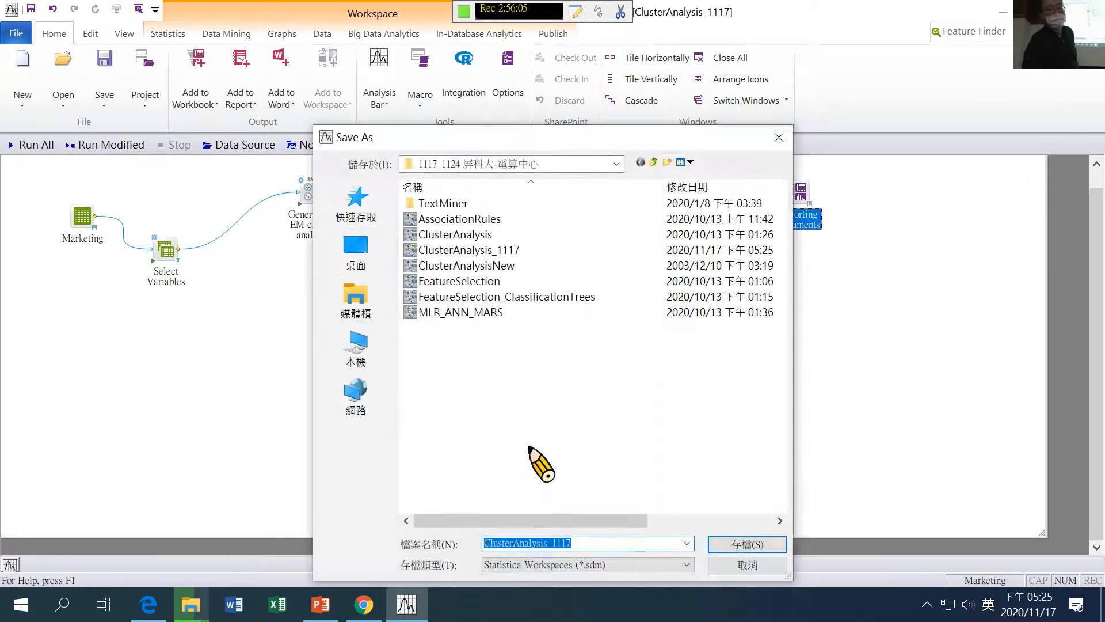
click(352, 253)
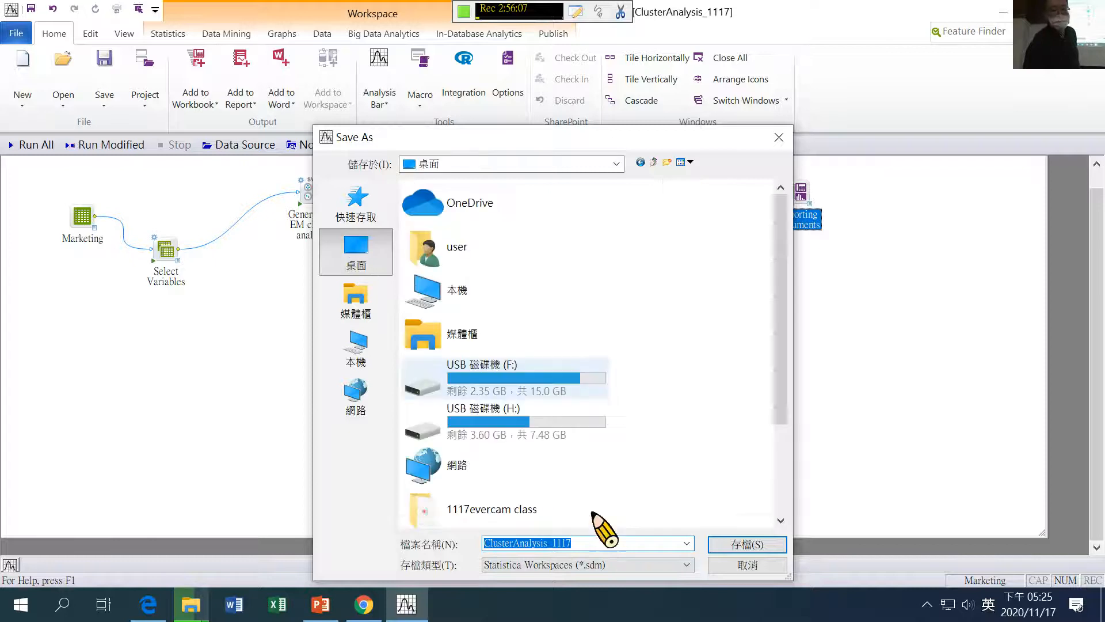
click(742, 544)
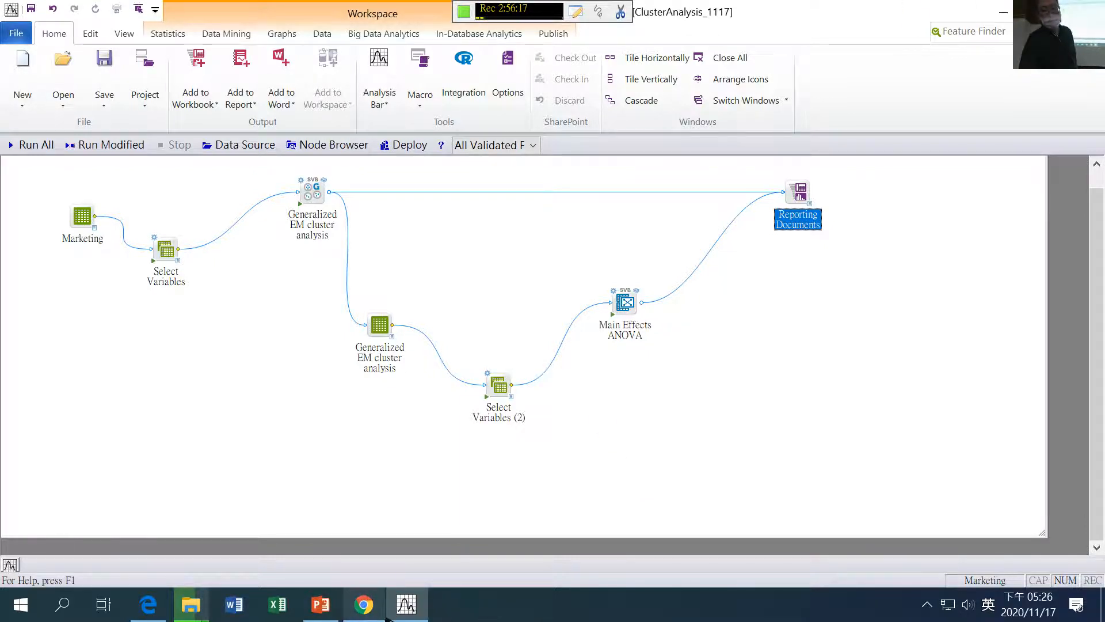
Step: Check the progress of the TextMiner folder copy and show the hidden system tray icons
mouse_move(195, 607)
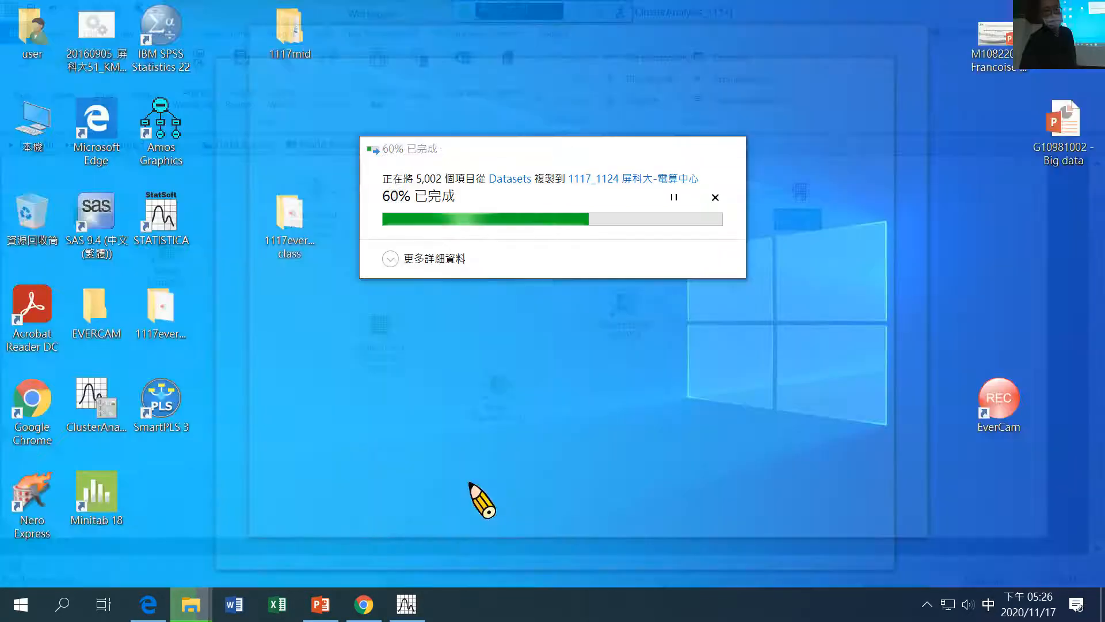
click(481, 499)
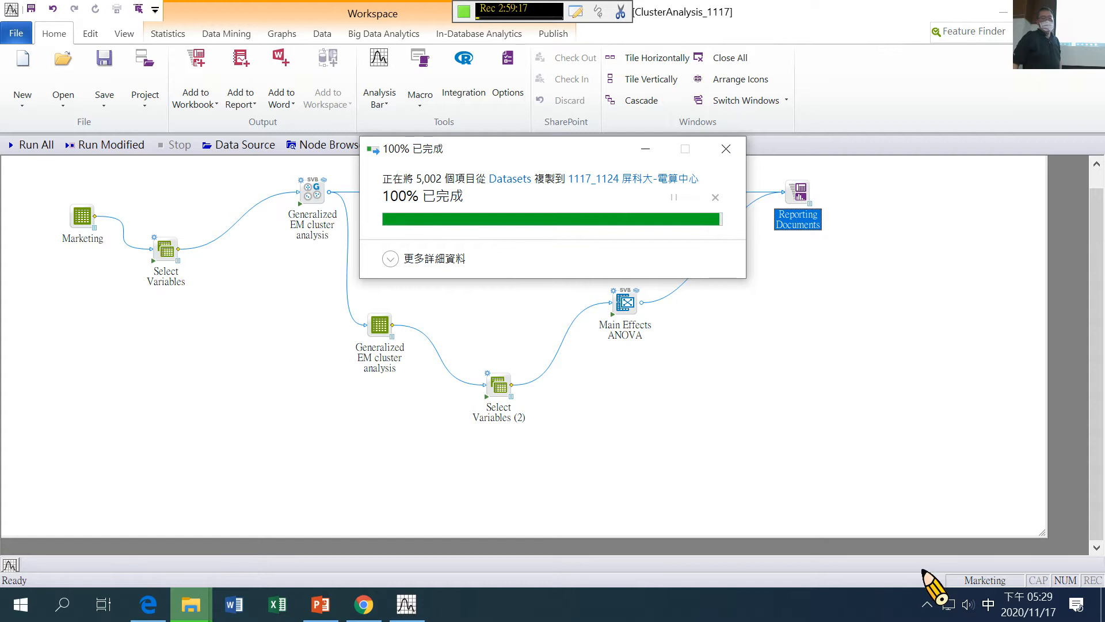
click(926, 604)
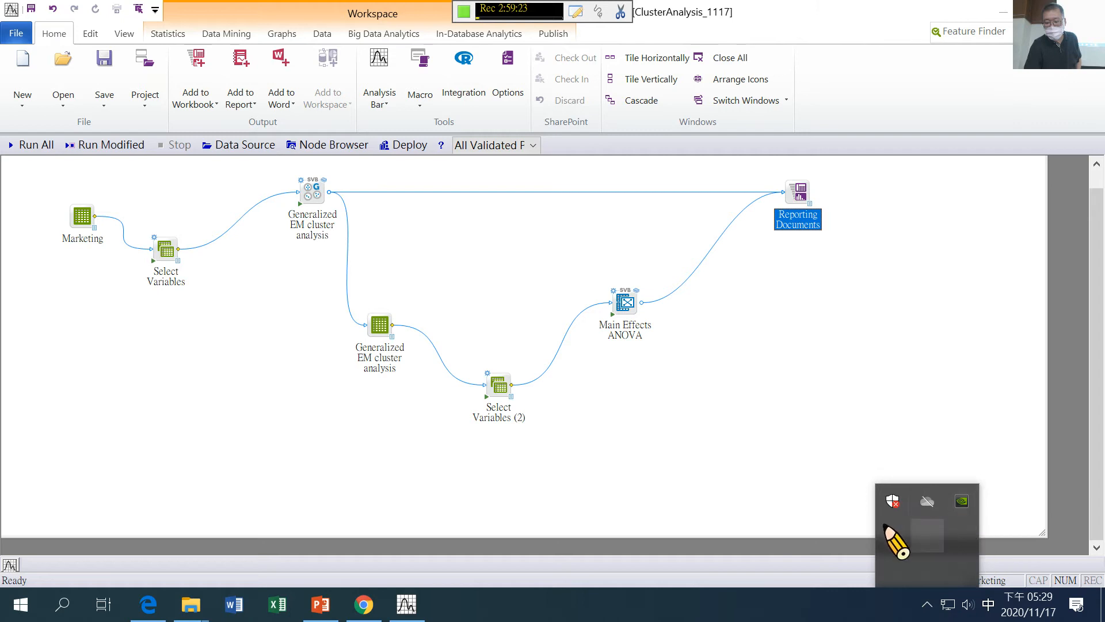